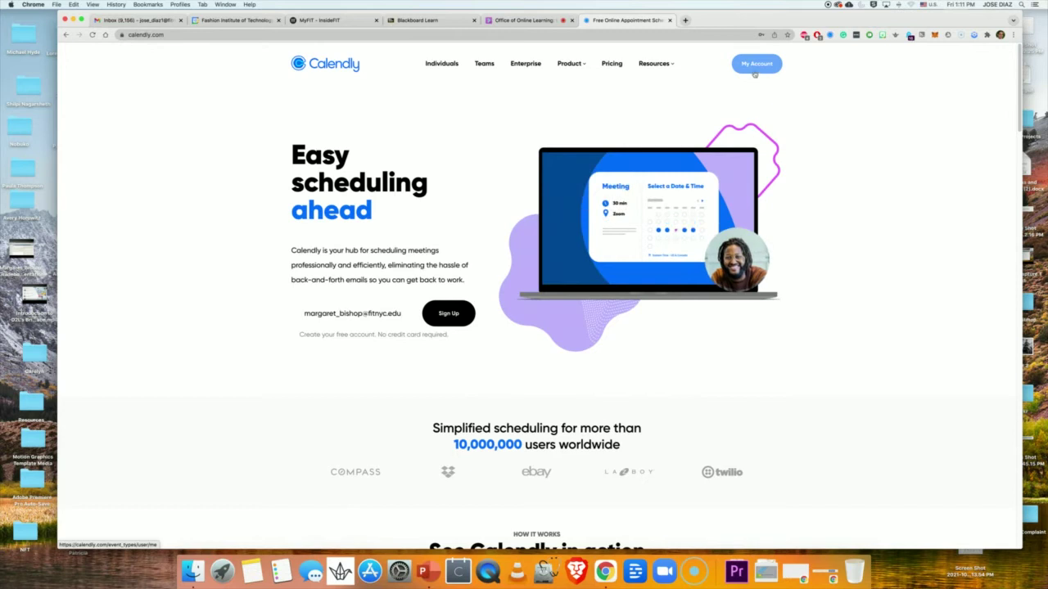
Go to the account's event types and open the event details of the One-on-One Session for editing
{"action": "left_click", "coordinate": [755, 74]}
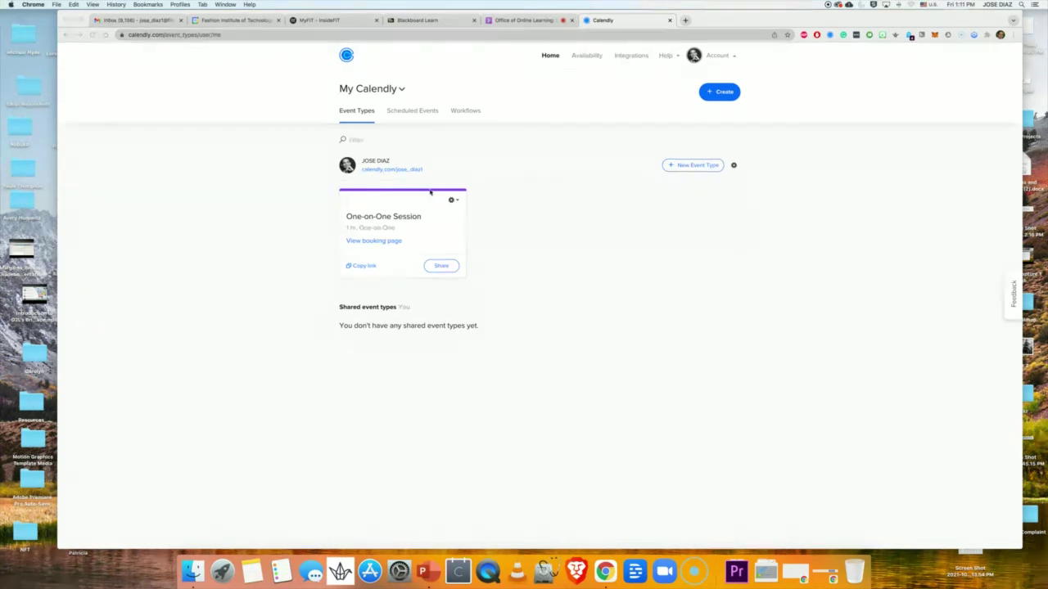
{"action": "left_click", "coordinate": [478, 269]}
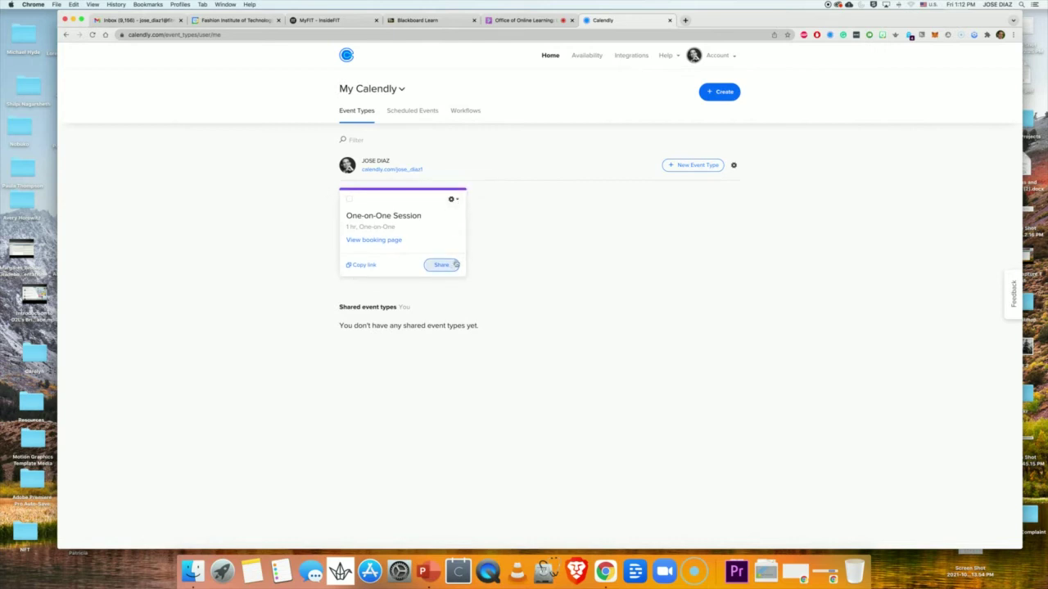
{"action": "left_click", "coordinate": [453, 200]}
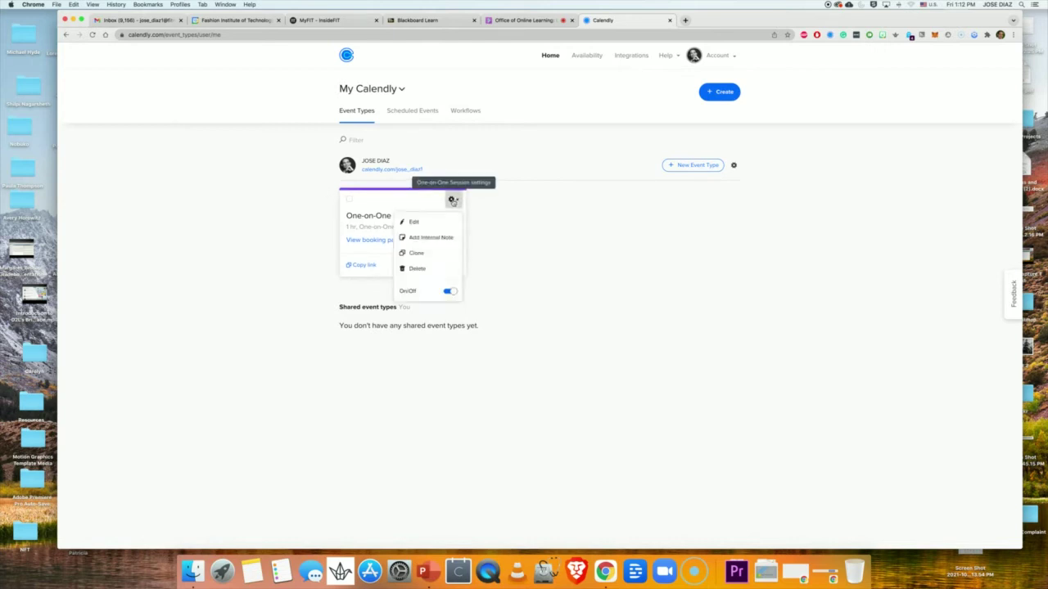
{"action": "left_click", "coordinate": [414, 223]}
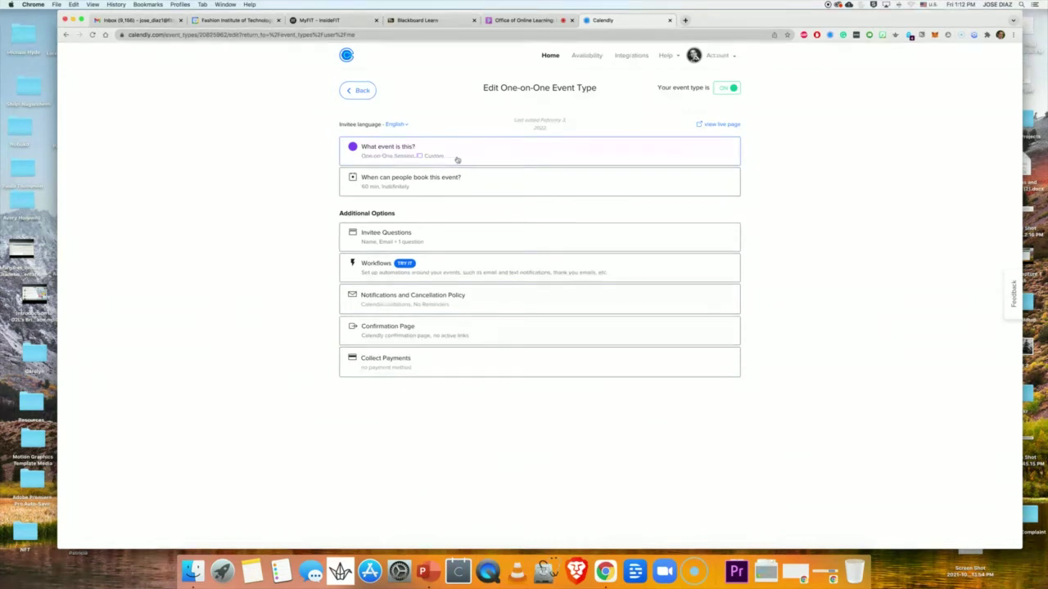
{"action": "left_click", "coordinate": [400, 152]}
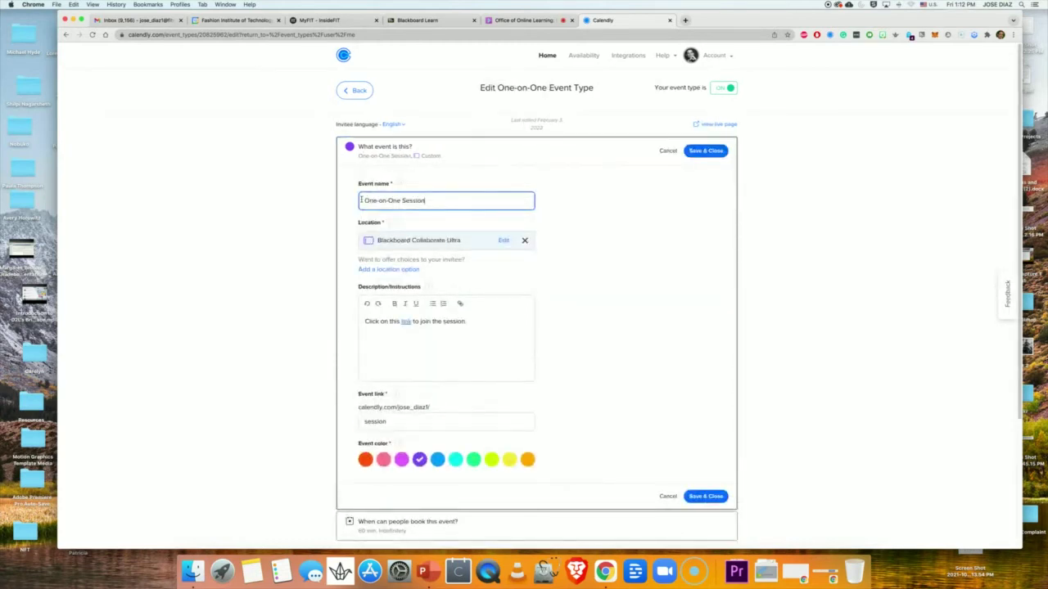
Examine the event name and the location's editing options, leaving the location as it is
{"action": "left_click_drag", "start_coordinate": [360, 200], "coordinate": [442, 198]}
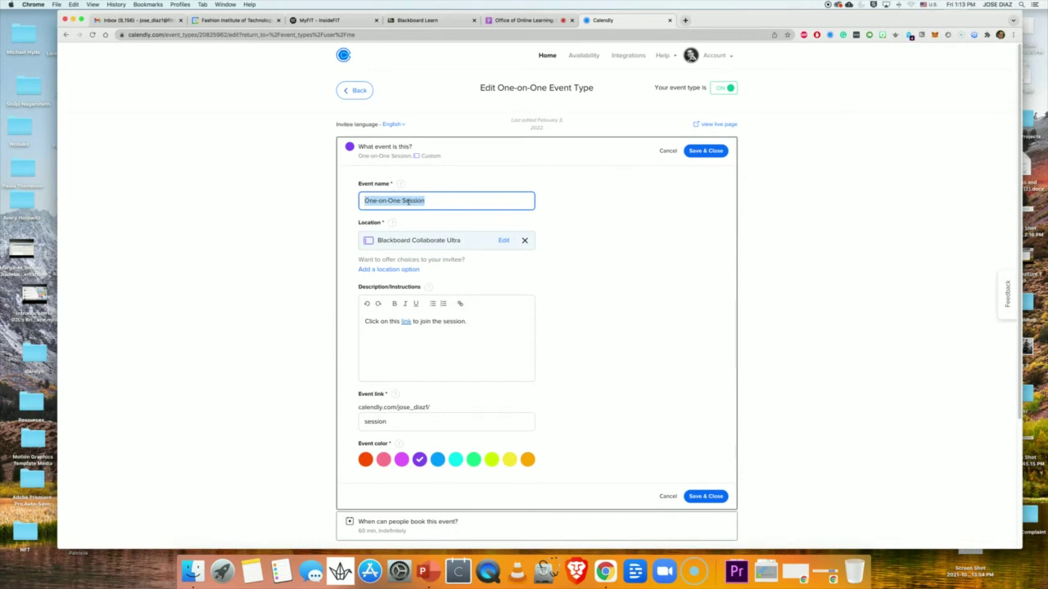
{"action": "scroll", "coordinate": [386, 215], "scroll_direction": "down", "scroll_amount": 1}
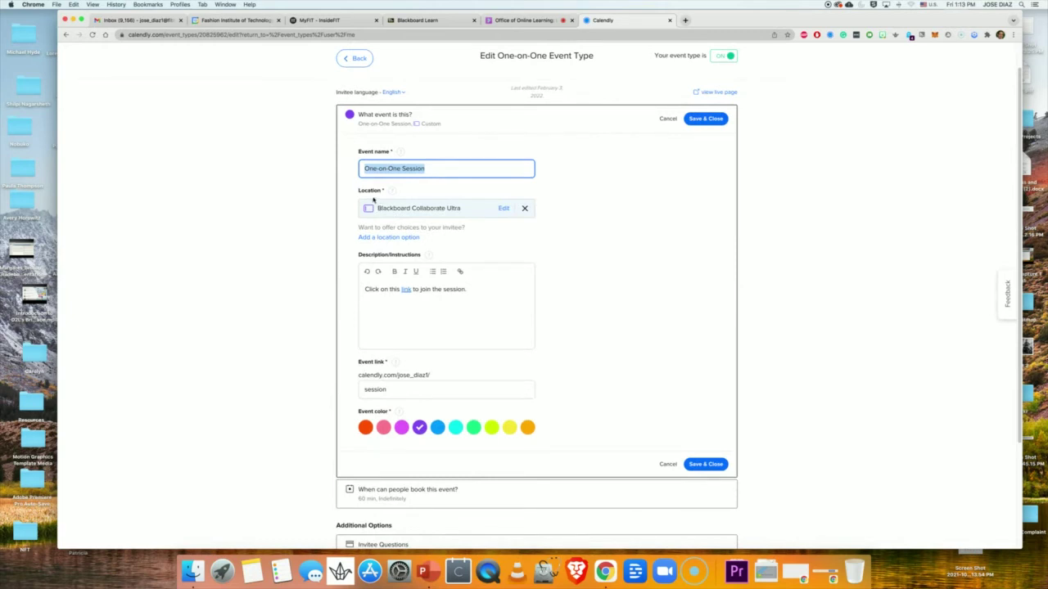
{"action": "left_click", "coordinate": [503, 210]}
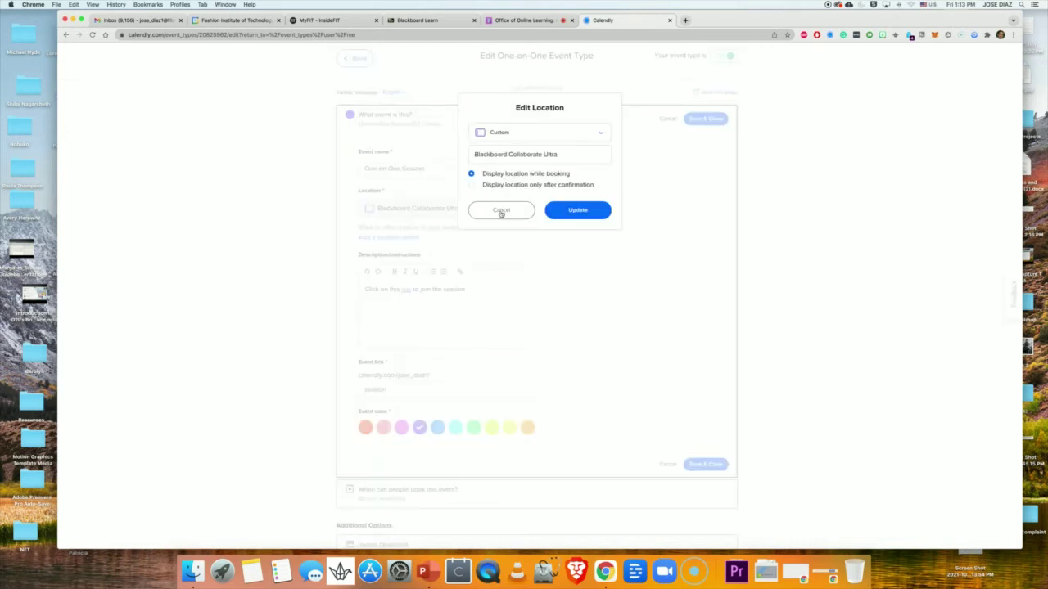
{"action": "left_click", "coordinate": [500, 212]}
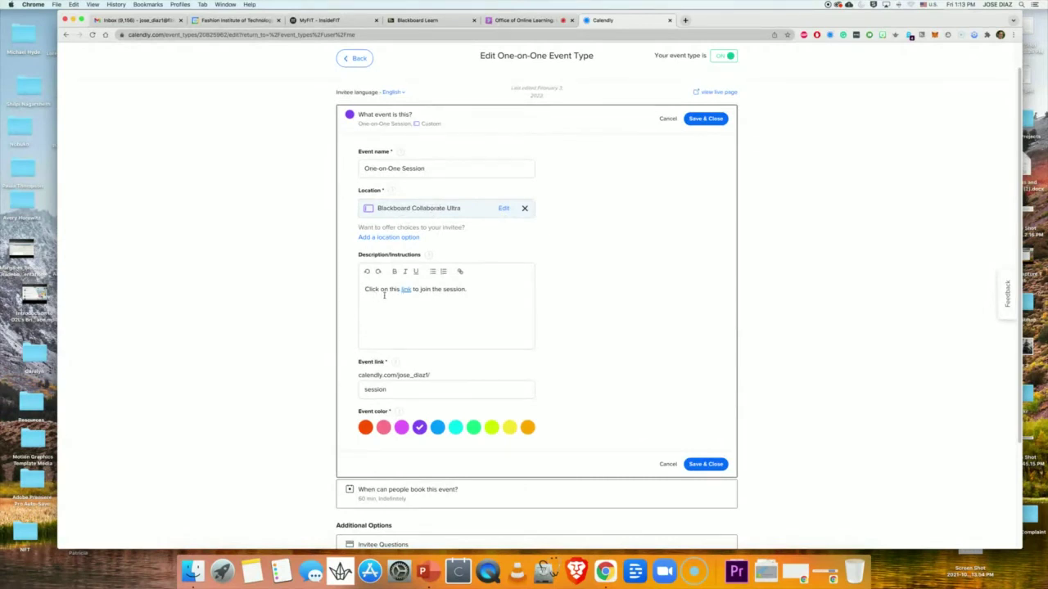
Examine the join link in the description and the event link address of the One-on-One Session
{"action": "double_click", "coordinate": [406, 291]}
{"action": "left_click", "coordinate": [456, 290]}
{"action": "double_click", "coordinate": [406, 291]}
{"action": "scroll", "coordinate": [575, 265], "scroll_direction": "down", "scroll_amount": 1}
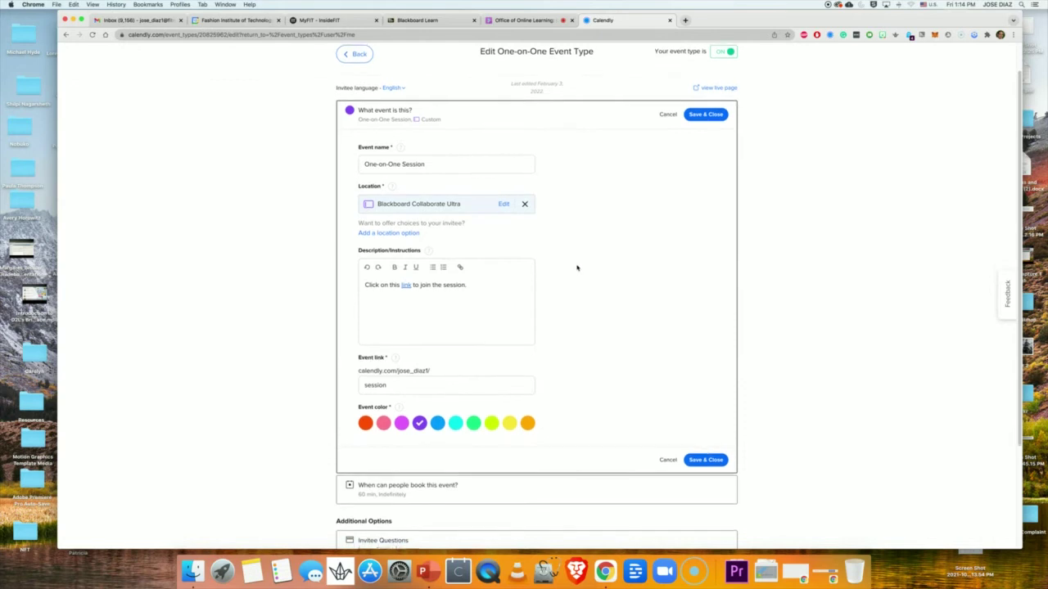
{"action": "scroll", "coordinate": [575, 267], "scroll_direction": "down", "scroll_amount": 2}
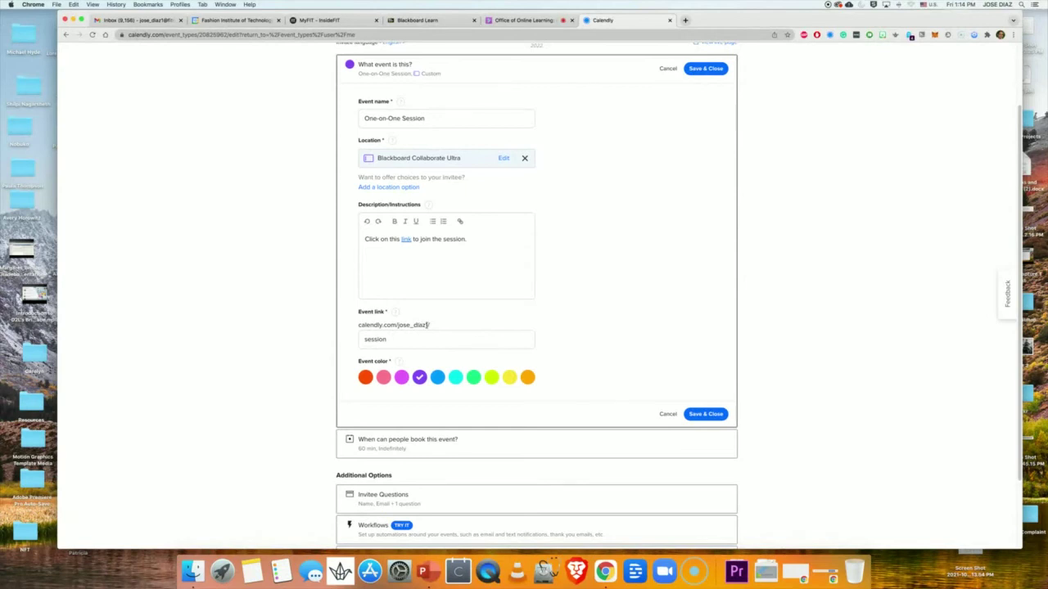
{"action": "left_click_drag", "start_coordinate": [398, 325], "coordinate": [357, 325]}
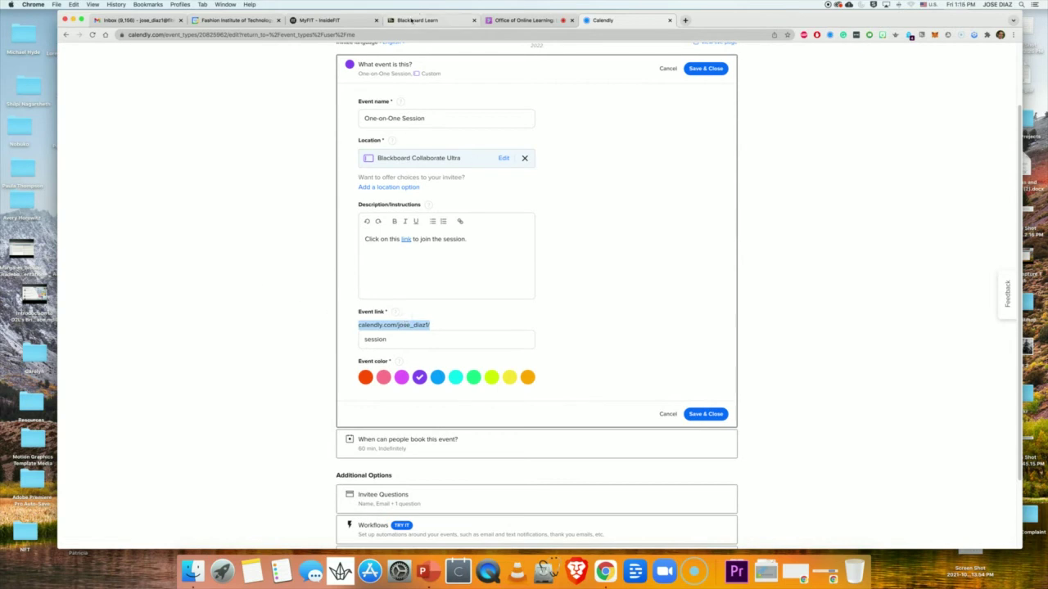
Look at the Virtual Office Hours booking page and menu link in the Blackboard course, and return to the Calendly event details
{"action": "left_click", "coordinate": [451, 18]}
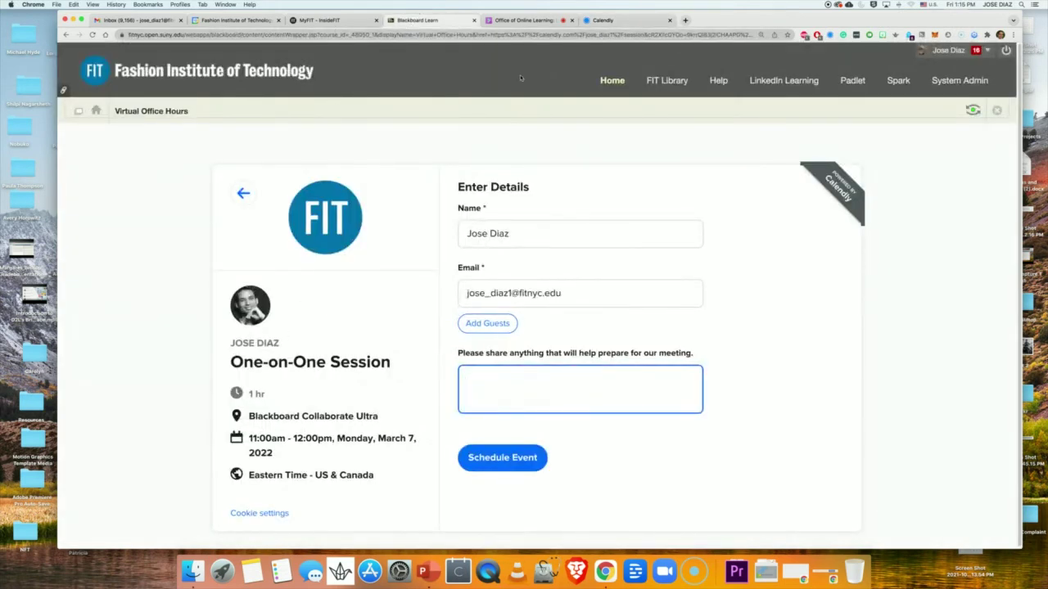
{"action": "left_click", "coordinate": [64, 35]}
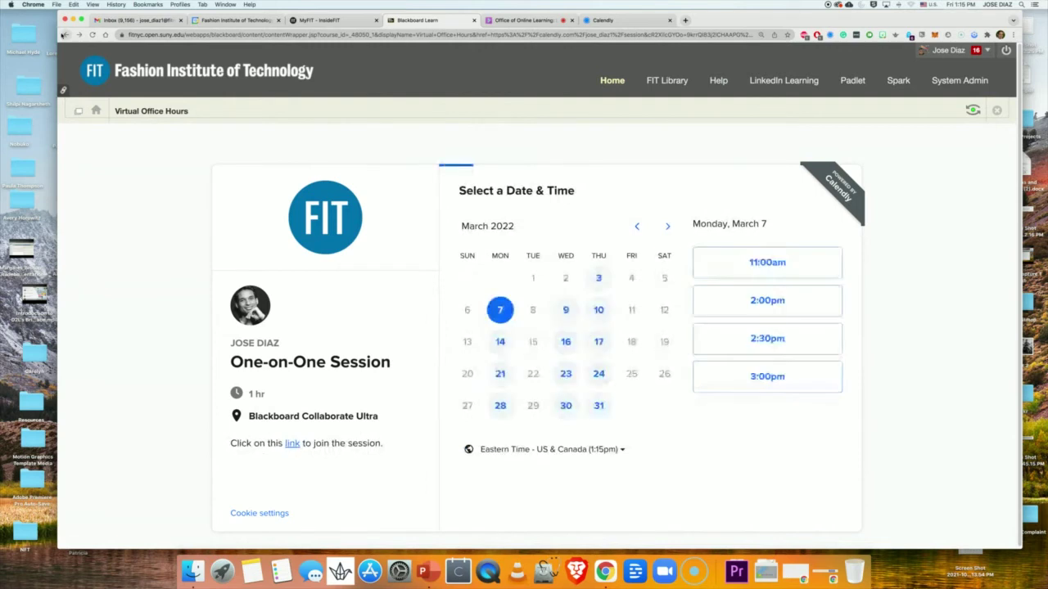
{"action": "left_click", "coordinate": [64, 34]}
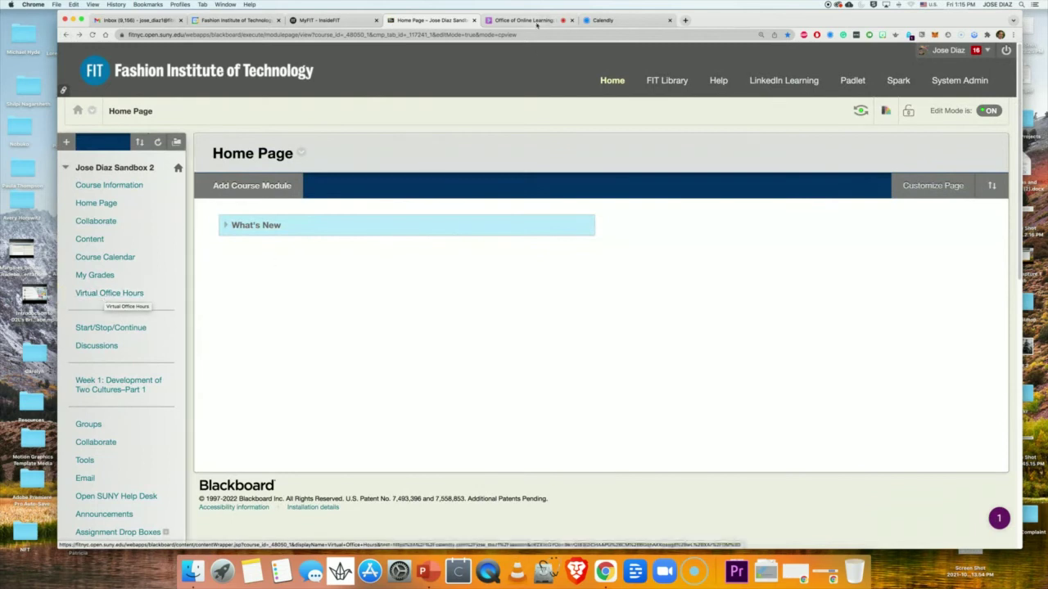
{"action": "left_click", "coordinate": [614, 20]}
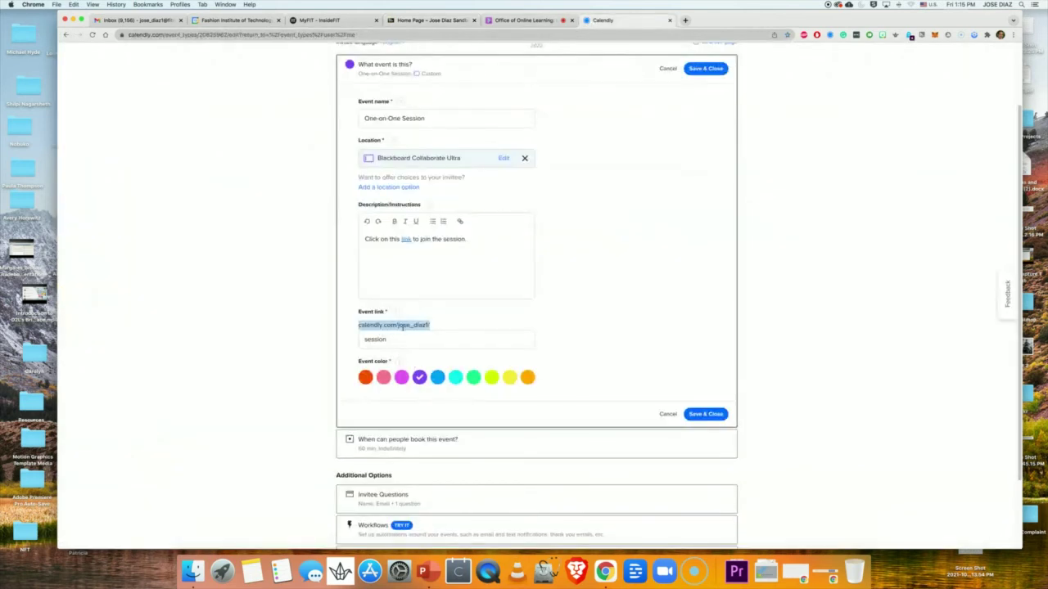
{"action": "left_click", "coordinate": [430, 19]}
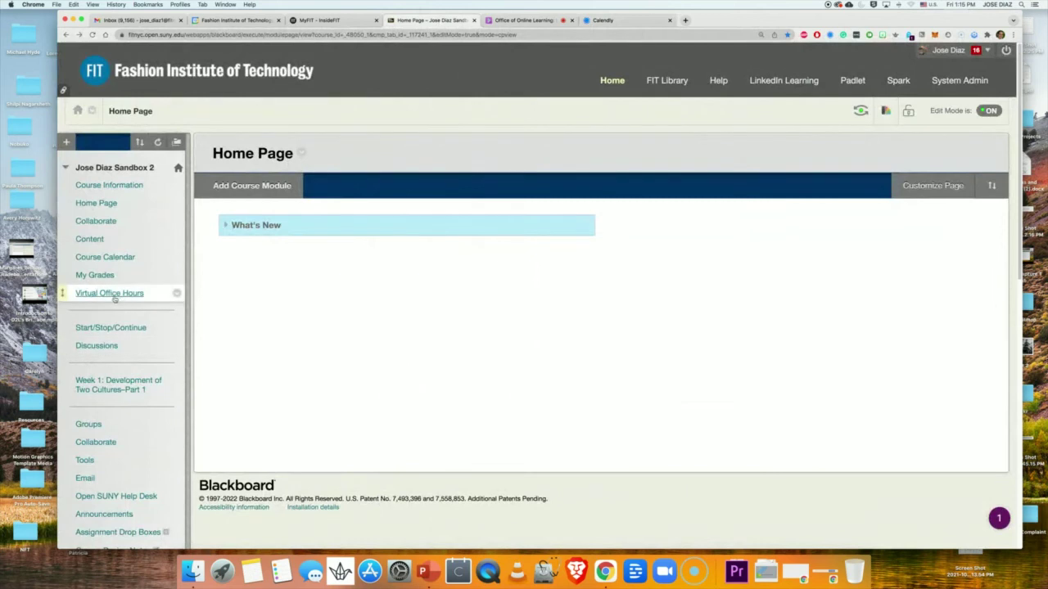
{"action": "left_click", "coordinate": [606, 20]}
{"action": "scroll", "coordinate": [492, 321], "scroll_direction": "down", "scroll_amount": 2}
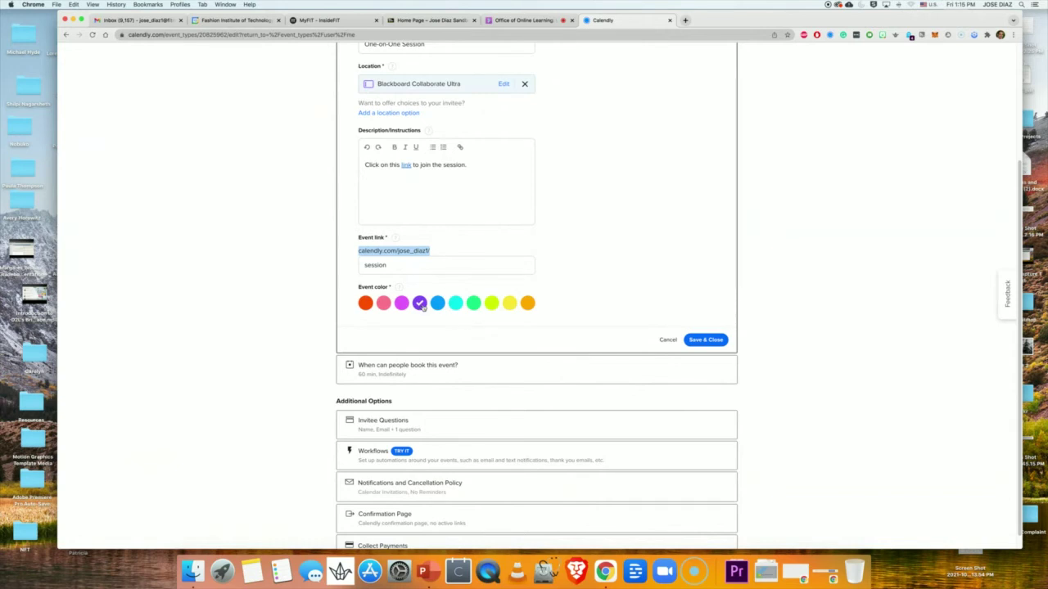
Check the week's appointments in Google Calendar, and save and close the One-on-One Session's event details in Calendly
{"action": "left_click", "coordinate": [231, 21]}
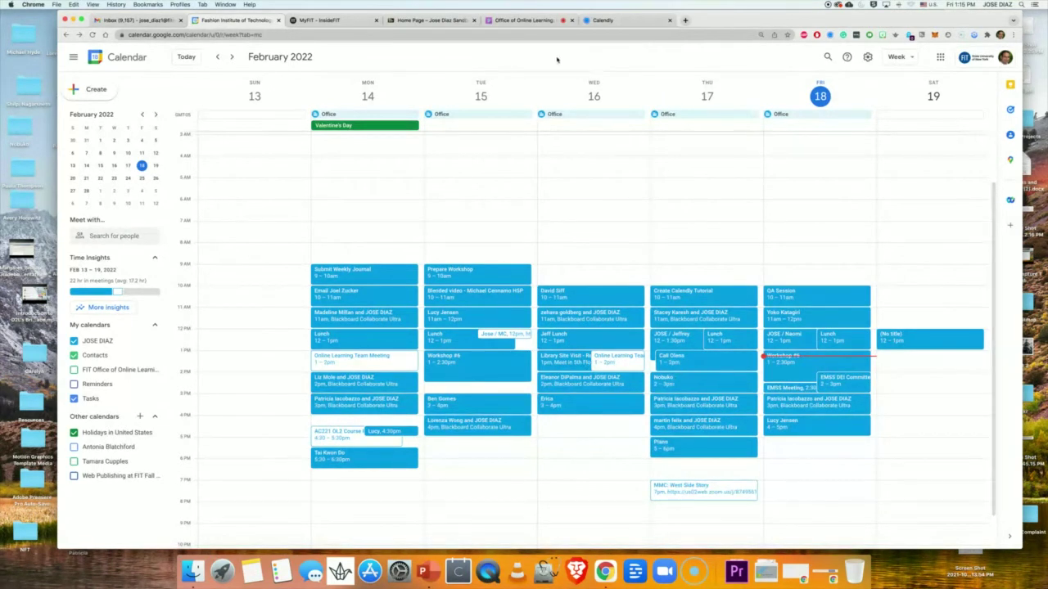
{"action": "left_click", "coordinate": [610, 20]}
{"action": "scroll", "coordinate": [482, 352], "scroll_direction": "down", "scroll_amount": 1}
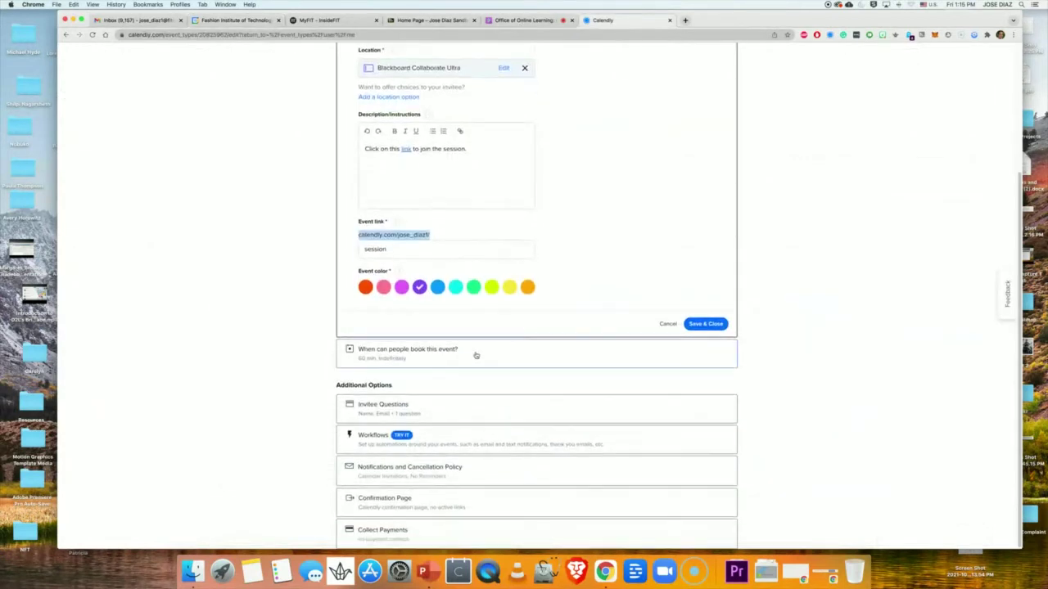
{"action": "scroll", "coordinate": [458, 207], "scroll_direction": "up", "scroll_amount": 3}
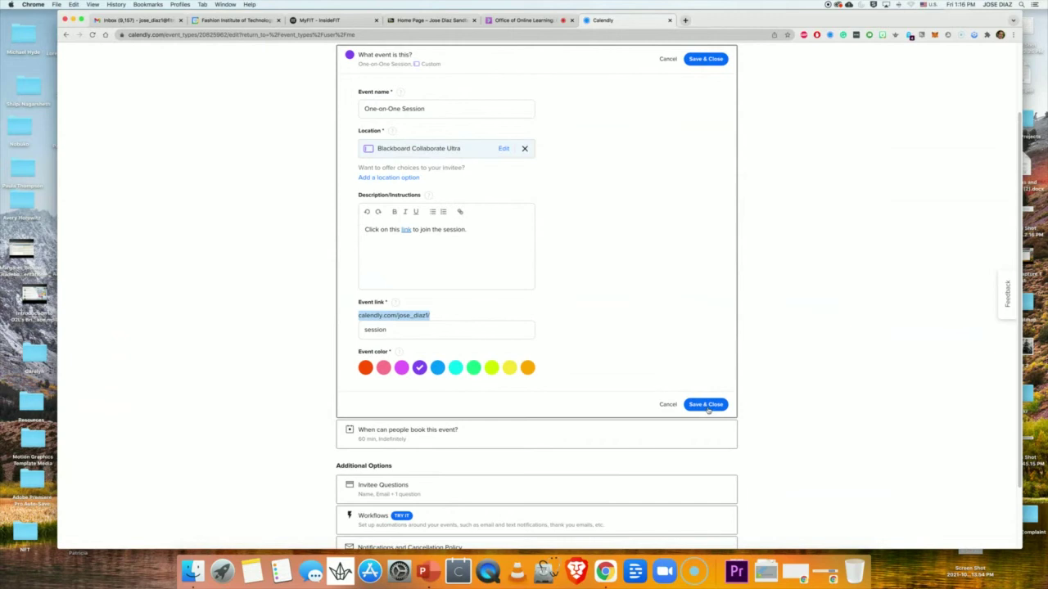
{"action": "left_click", "coordinate": [706, 405]}
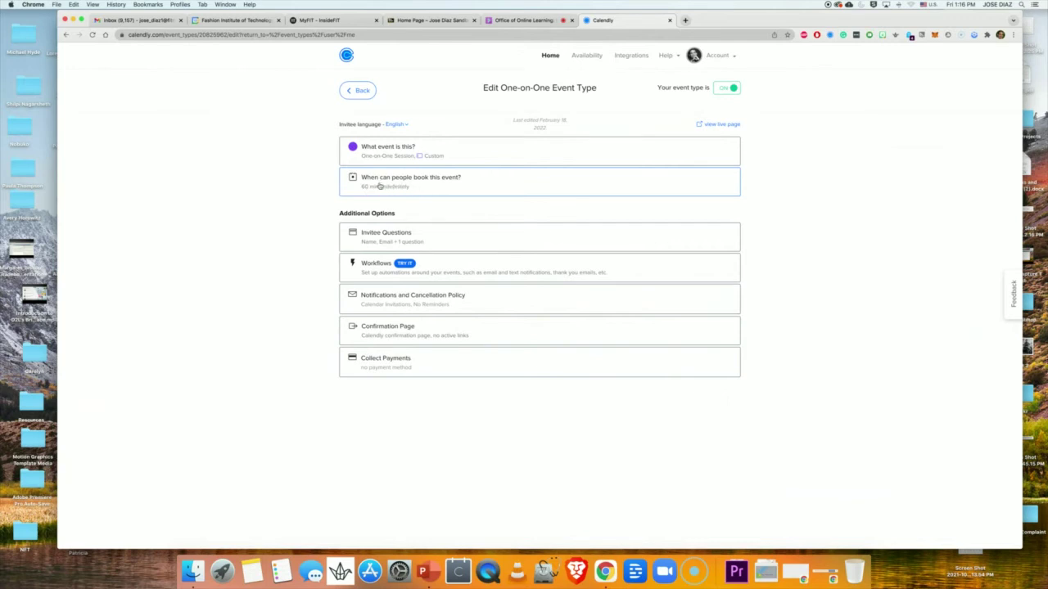
Open the settings for when people can book the event and examine the date range and duration options
{"action": "left_click", "coordinate": [379, 186]}
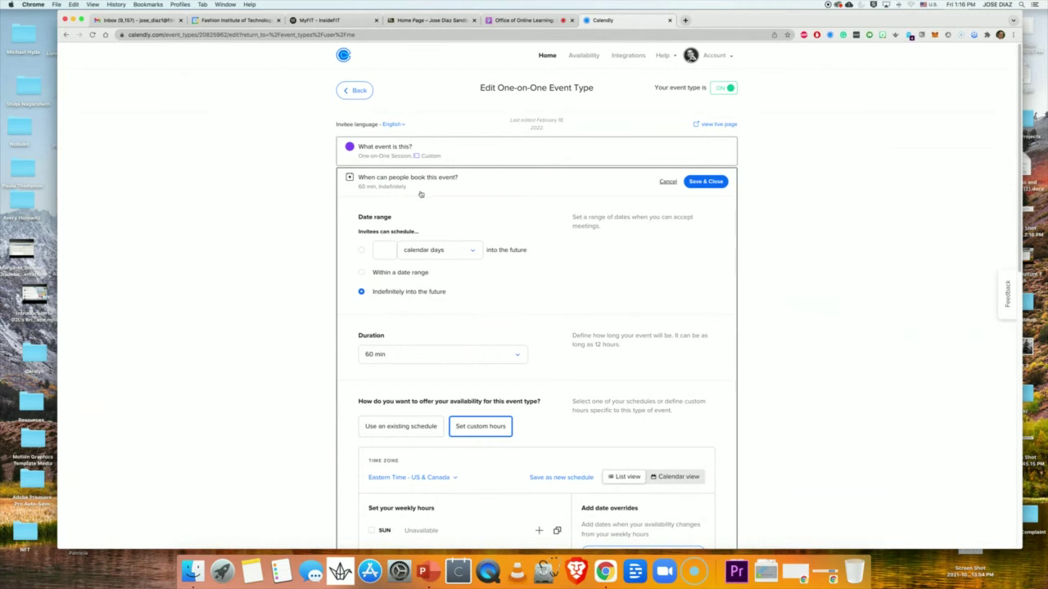
{"action": "scroll", "coordinate": [432, 196], "scroll_direction": "down", "scroll_amount": 1}
{"action": "scroll", "coordinate": [432, 196], "scroll_direction": "down", "scroll_amount": 4}
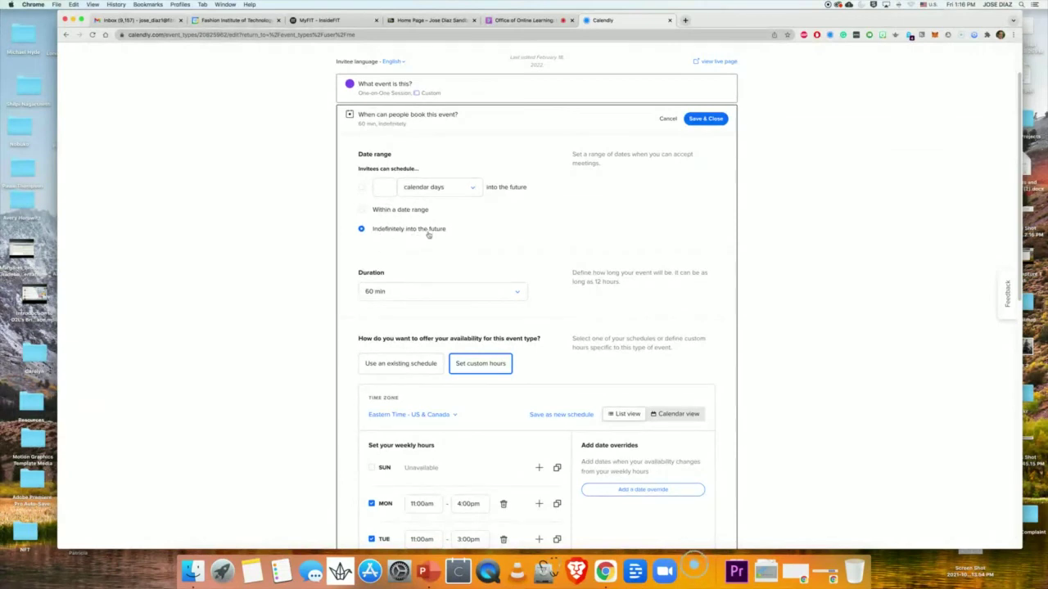
{"action": "scroll", "coordinate": [451, 231], "scroll_direction": "down", "scroll_amount": 1}
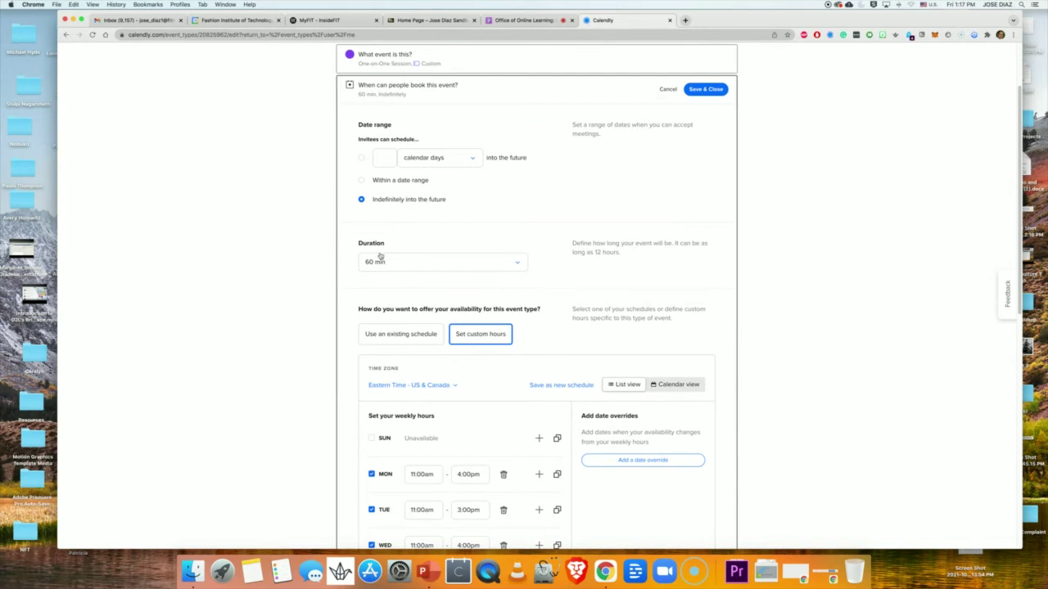
{"action": "left_click", "coordinate": [515, 264]}
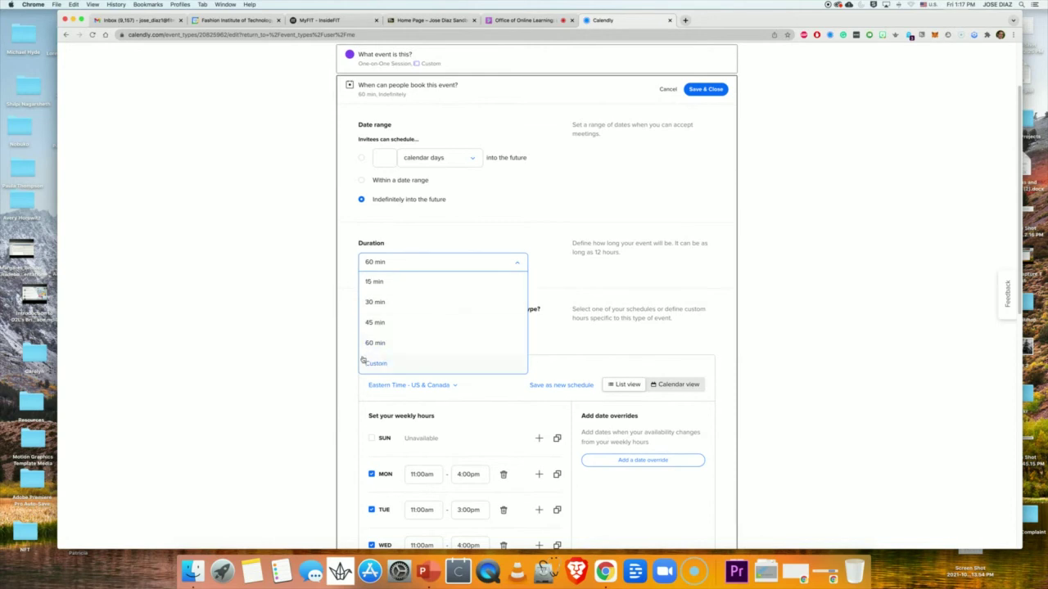
{"action": "left_click", "coordinate": [321, 329]}
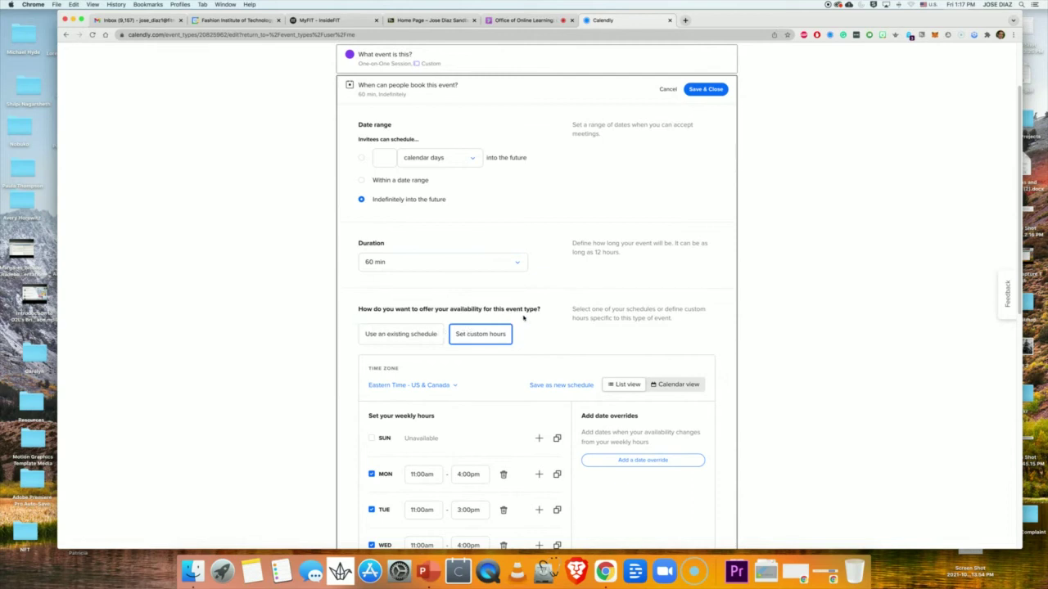
Set the end of Monday's availability to 1:00pm in the event's custom weekly hours
{"action": "scroll", "coordinate": [491, 320], "scroll_direction": "down", "scroll_amount": 1}
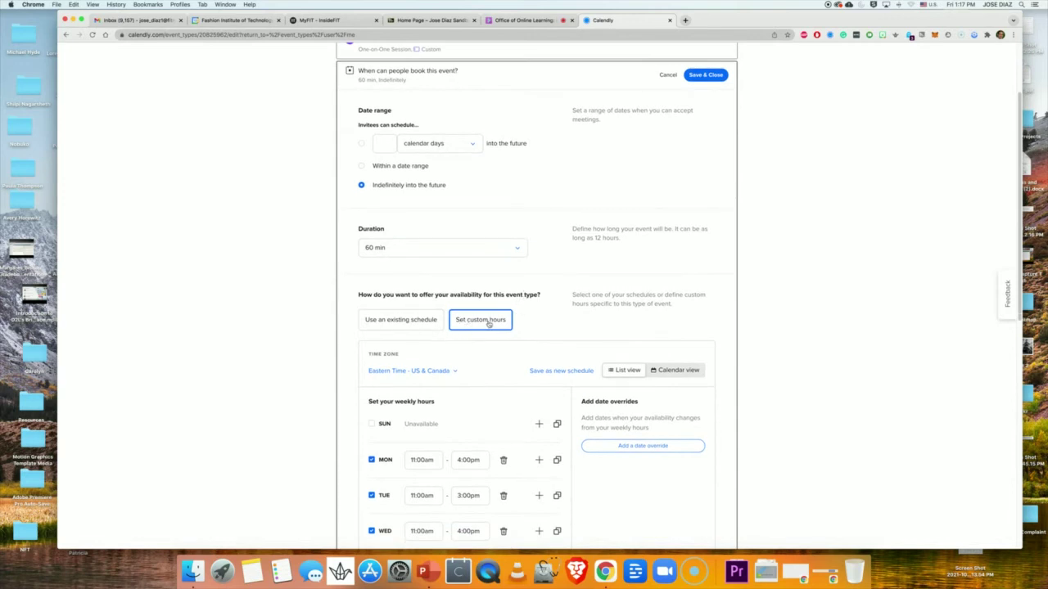
{"action": "scroll", "coordinate": [491, 324], "scroll_direction": "down", "scroll_amount": 5}
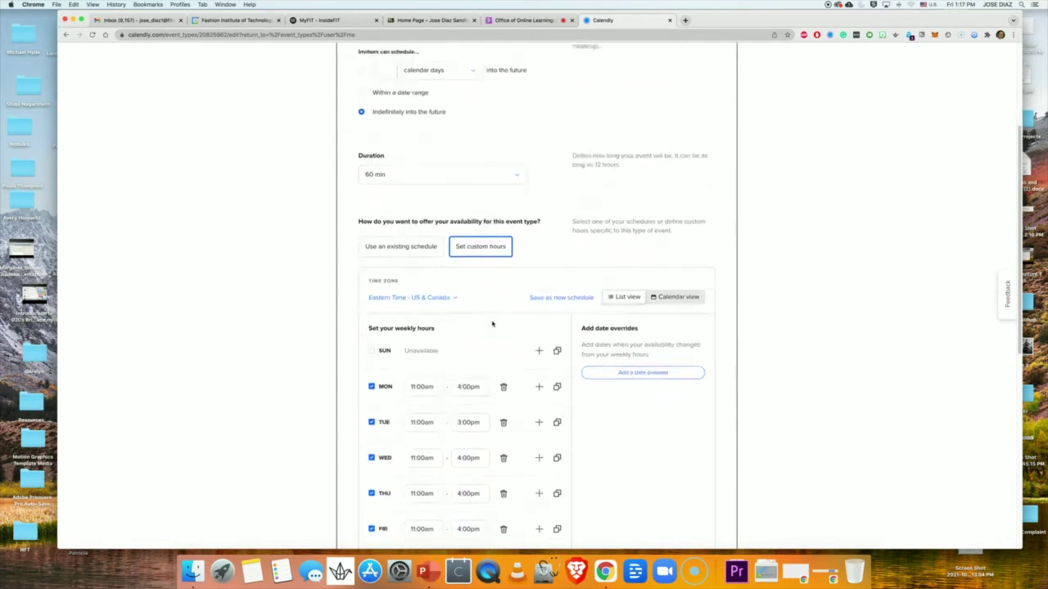
{"action": "scroll", "coordinate": [492, 325], "scroll_direction": "down", "scroll_amount": 4}
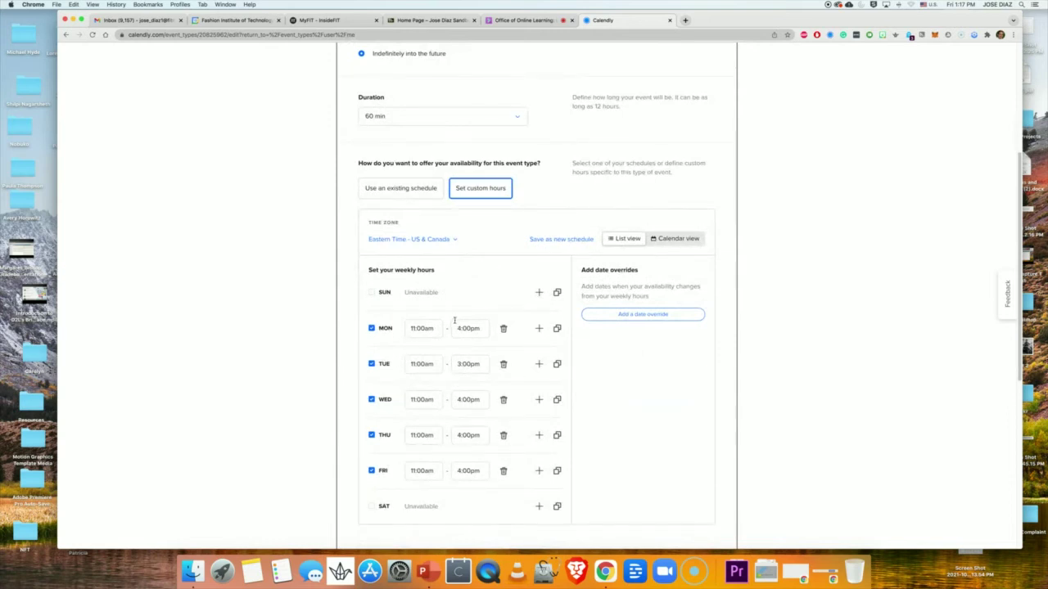
{"action": "scroll", "coordinate": [455, 319], "scroll_direction": "down", "scroll_amount": 3}
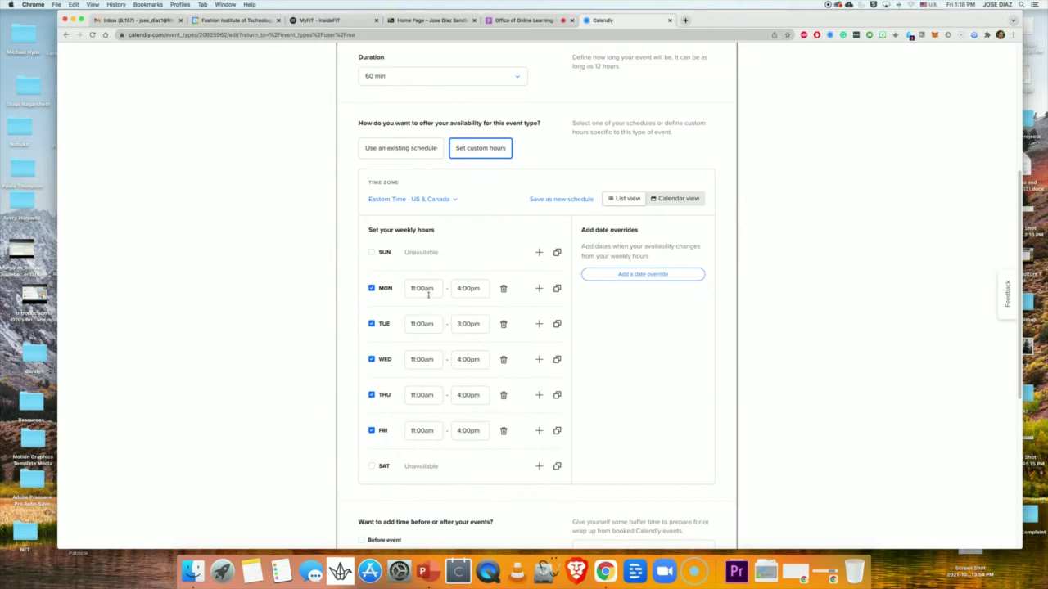
{"action": "left_click", "coordinate": [460, 288]}
{"action": "type", "text": "1"}
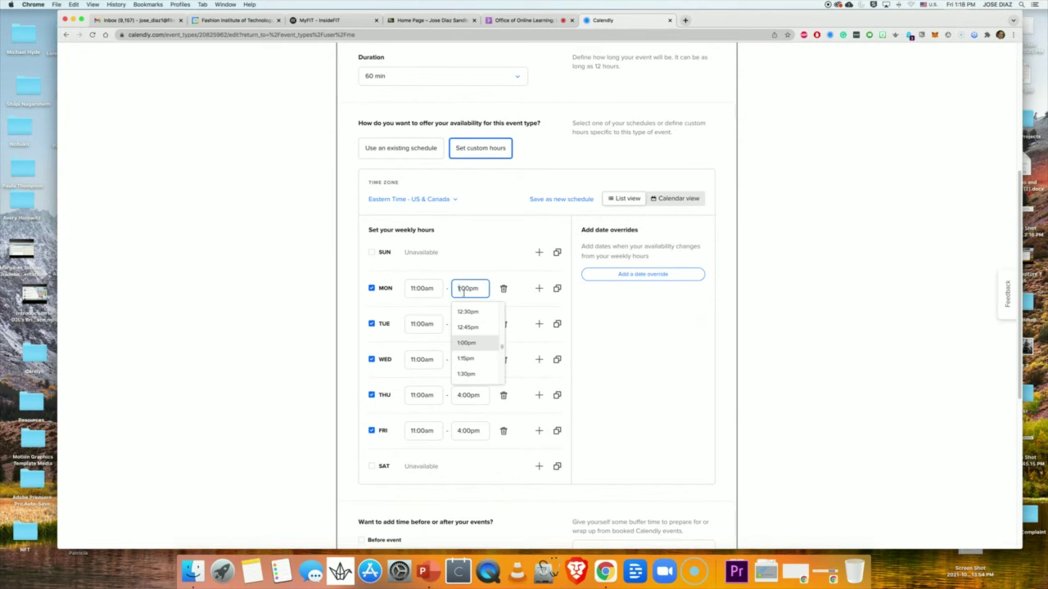
Add a second Monday availability interval from 3:00pm to 5:00pm
{"action": "left_click", "coordinate": [539, 289]}
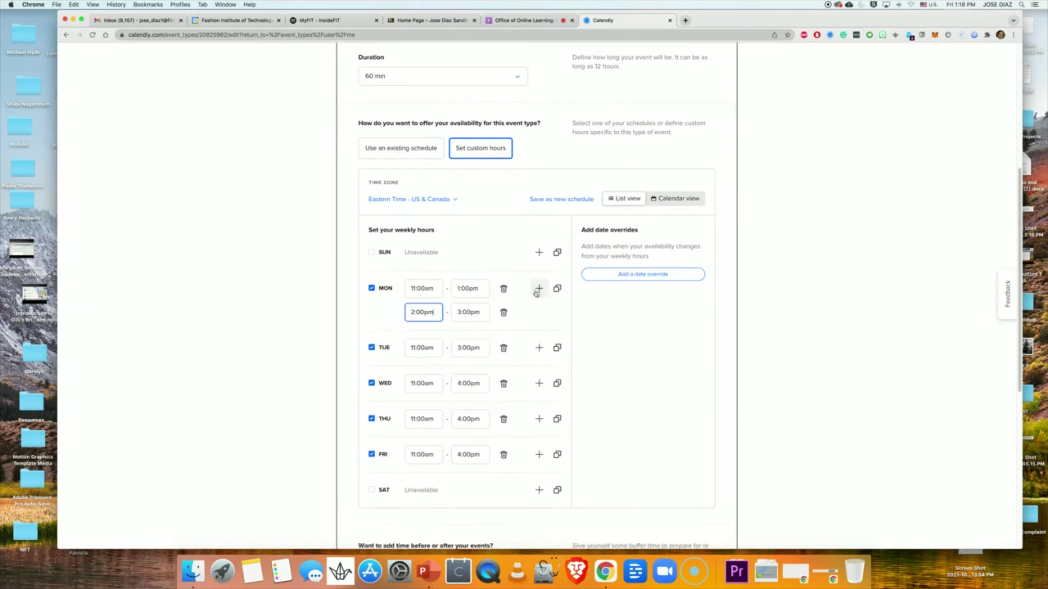
{"action": "left_click", "coordinate": [411, 312]}
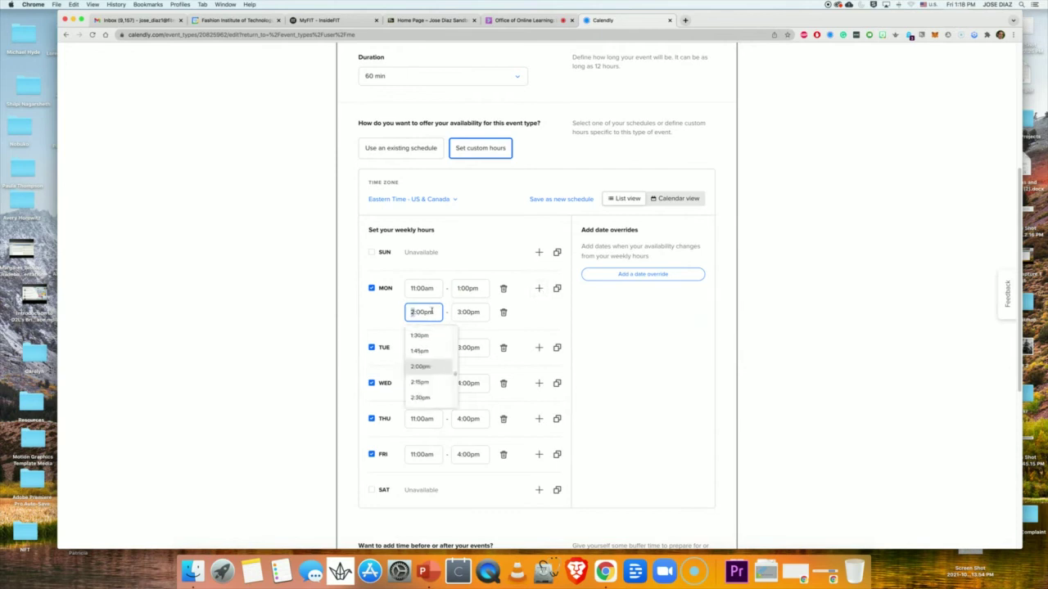
{"action": "type", "text": "3"}
{"action": "left_click", "coordinate": [458, 312]}
{"action": "type", "text": "5"}
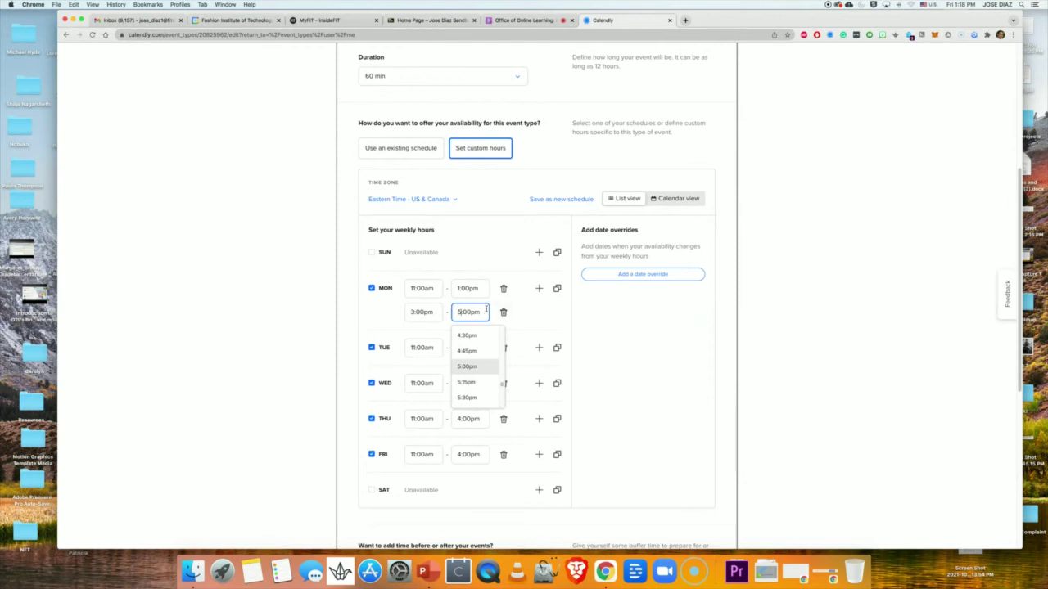
Check the appointments in Google Calendar for the upcoming weeks, going forward to the week of March 13–19, 2022
{"action": "left_click", "coordinate": [246, 19]}
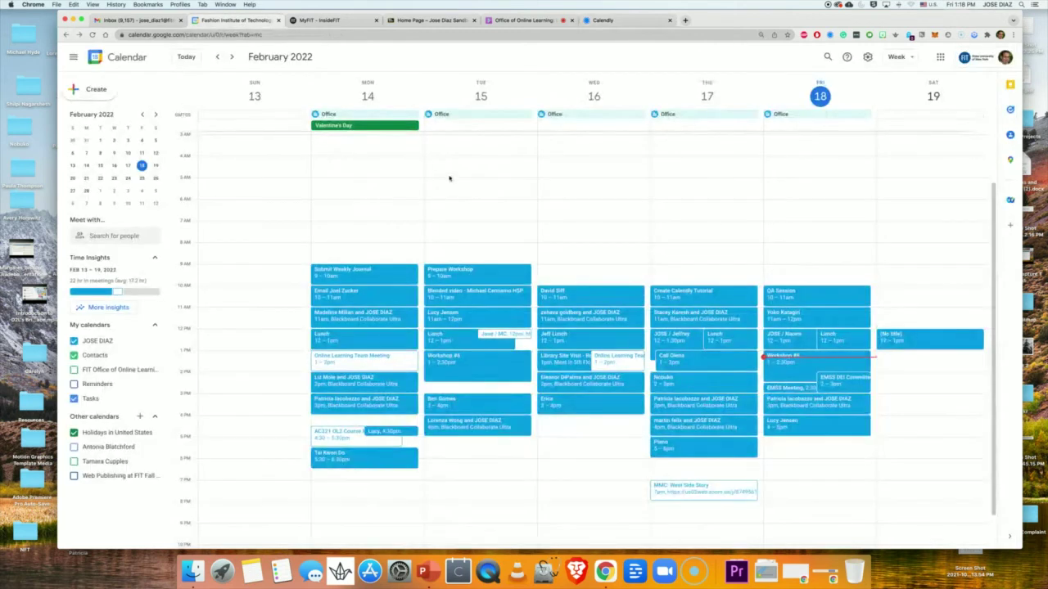
{"action": "left_click", "coordinate": [231, 56]}
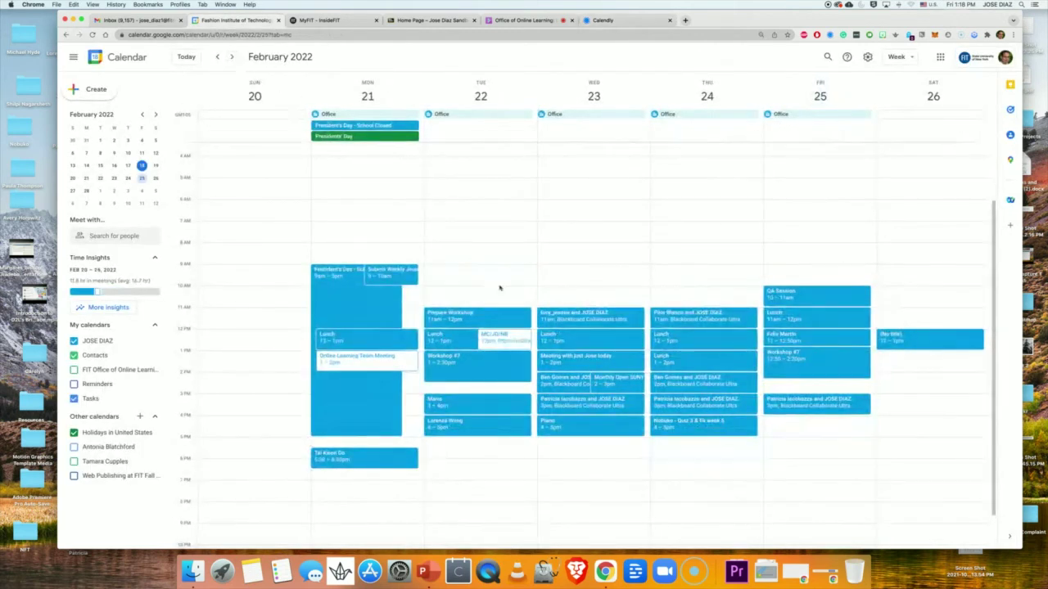
{"action": "left_click", "coordinate": [232, 56]}
{"action": "left_click", "coordinate": [232, 57]}
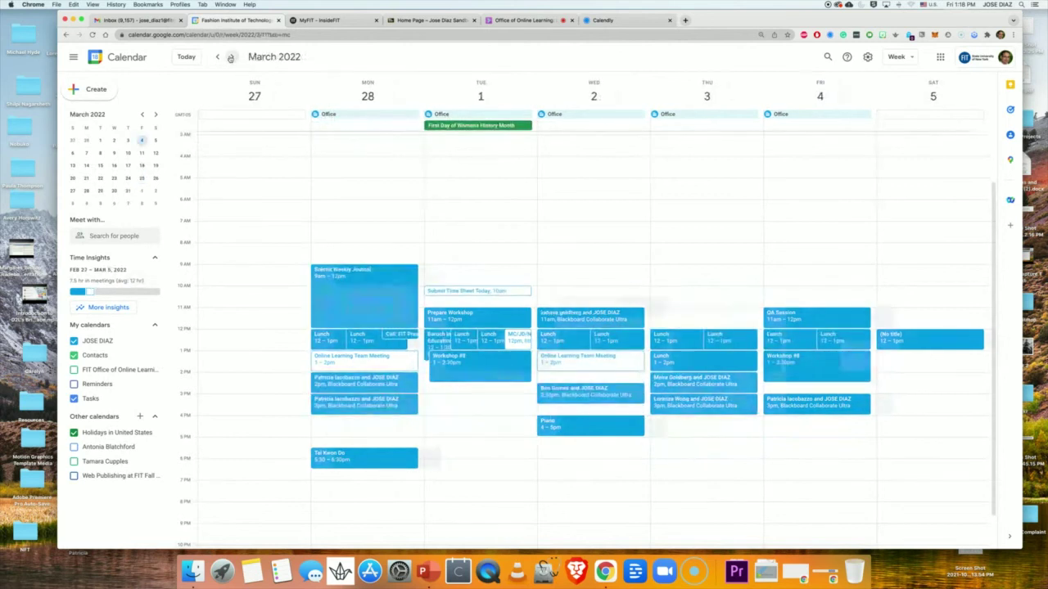
{"action": "left_click", "coordinate": [232, 57]}
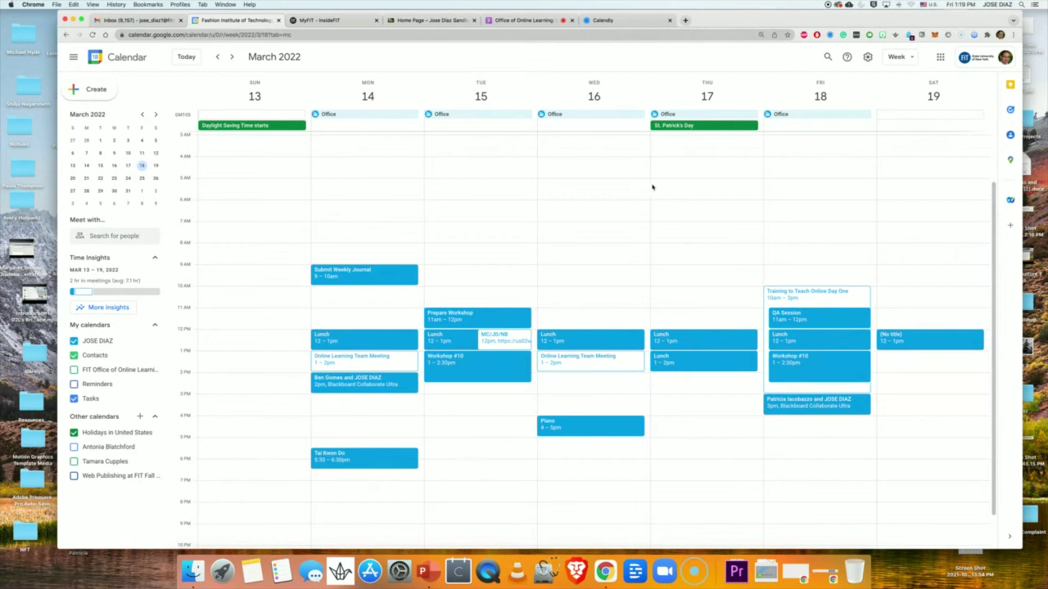
Compare the event's custom weekly hours in Calendly with the March 13–19 appointments in Google Calendar, ending in Calendly
{"action": "left_click", "coordinate": [622, 19]}
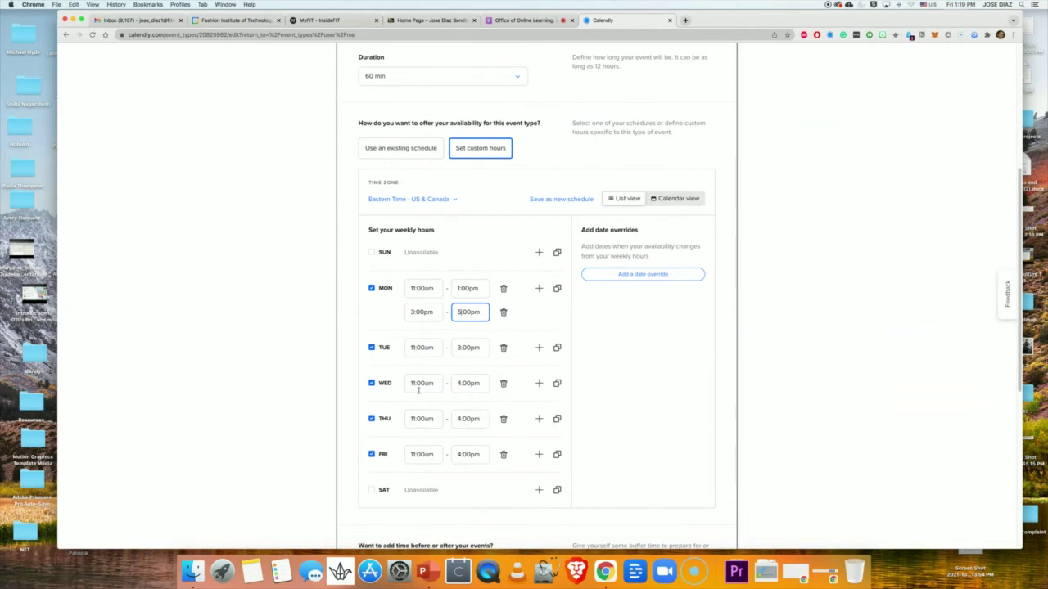
{"action": "left_click", "coordinate": [236, 20]}
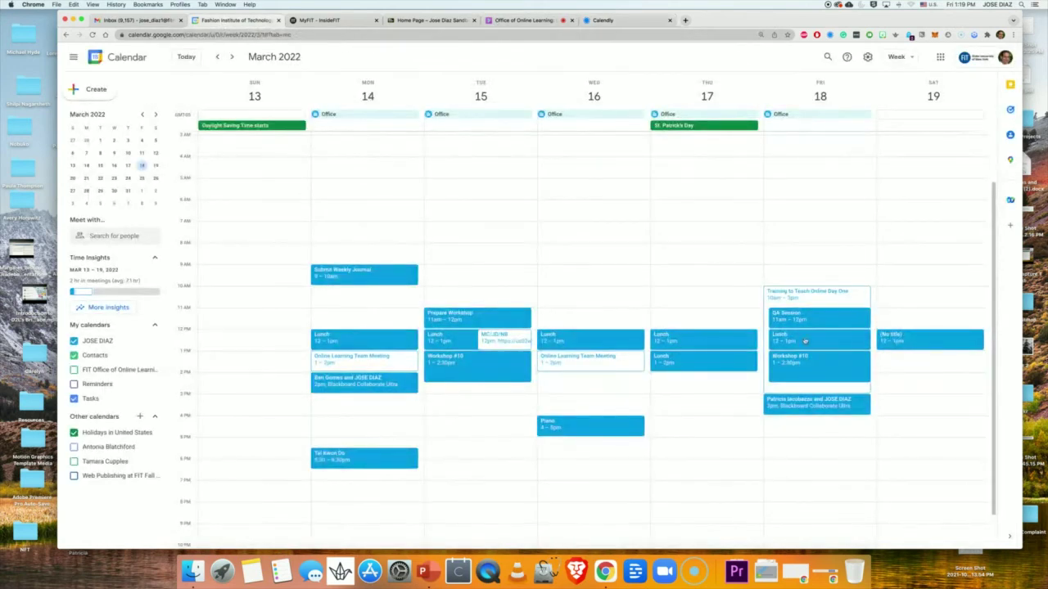
{"action": "left_click", "coordinate": [608, 20]}
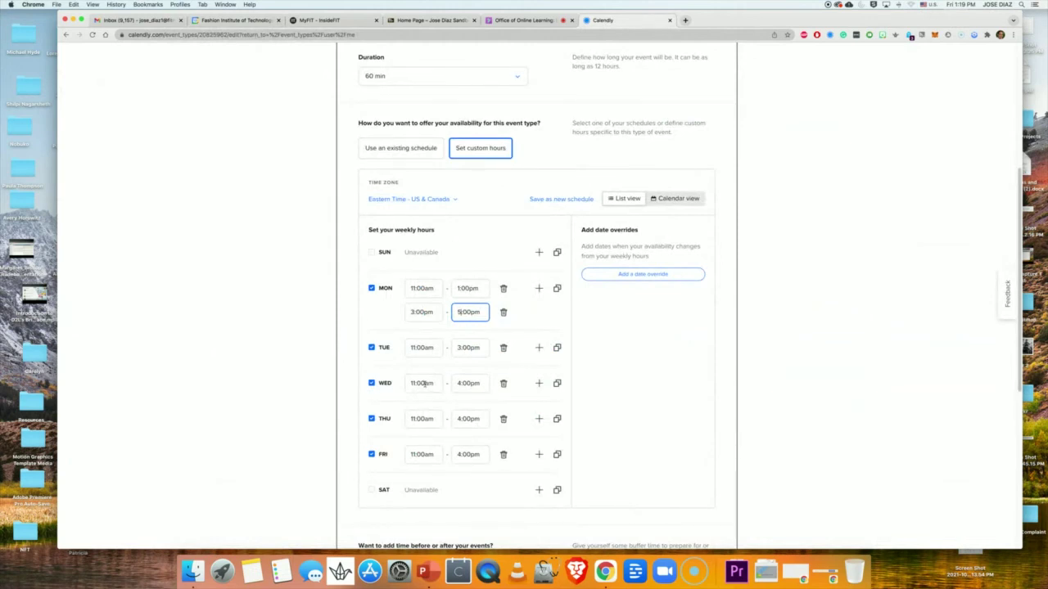
{"action": "key", "text": "super+2"}
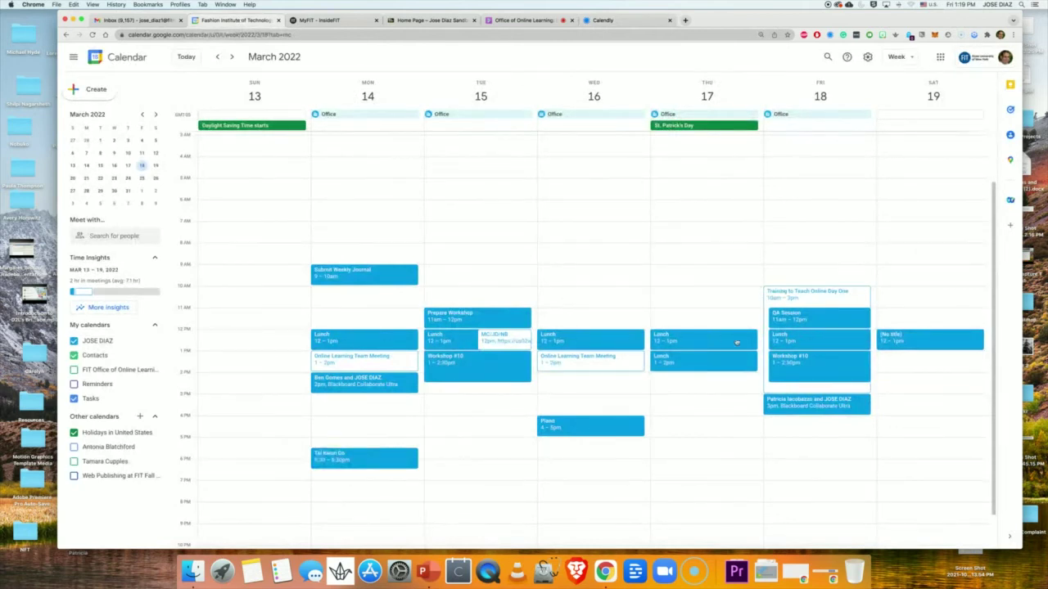
{"action": "left_click", "coordinate": [606, 20]}
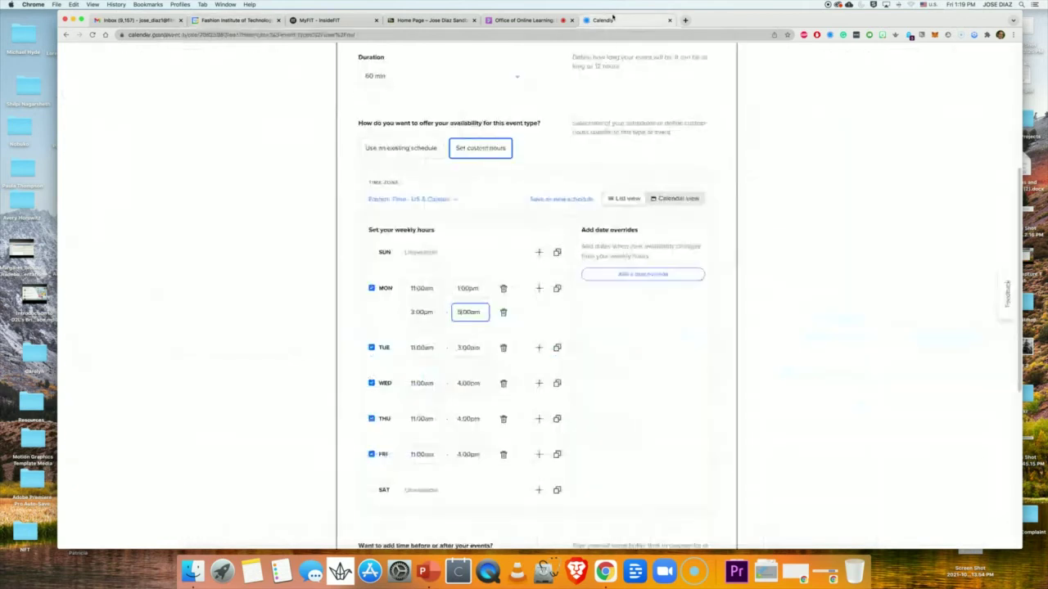
Remove Monday's second availability interval and set the end of both Monday's and Tuesday's hours to 4:00pm
{"action": "left_click", "coordinate": [503, 312]}
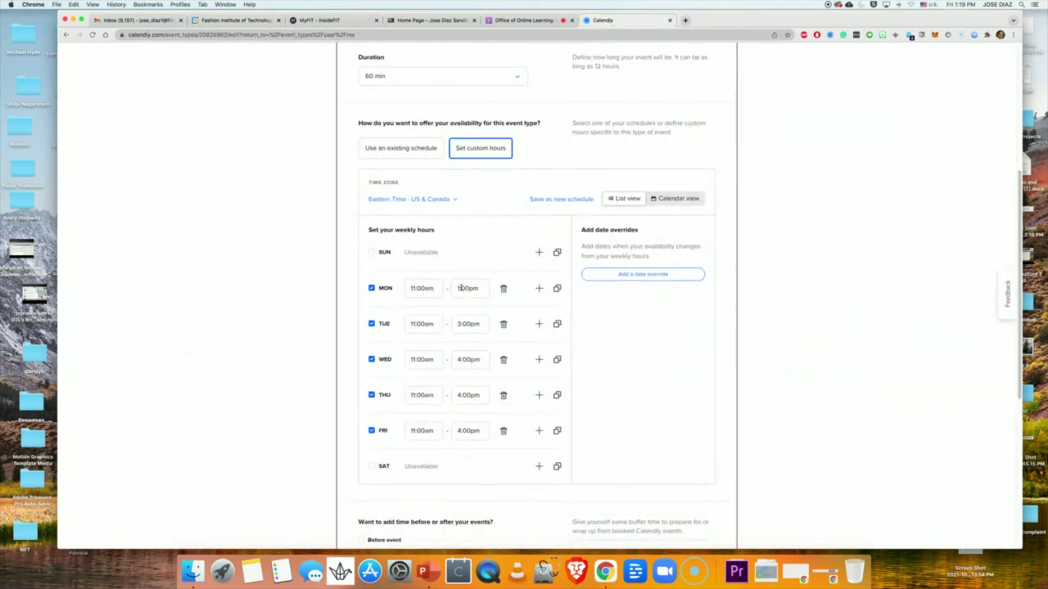
{"action": "left_click", "coordinate": [465, 323]}
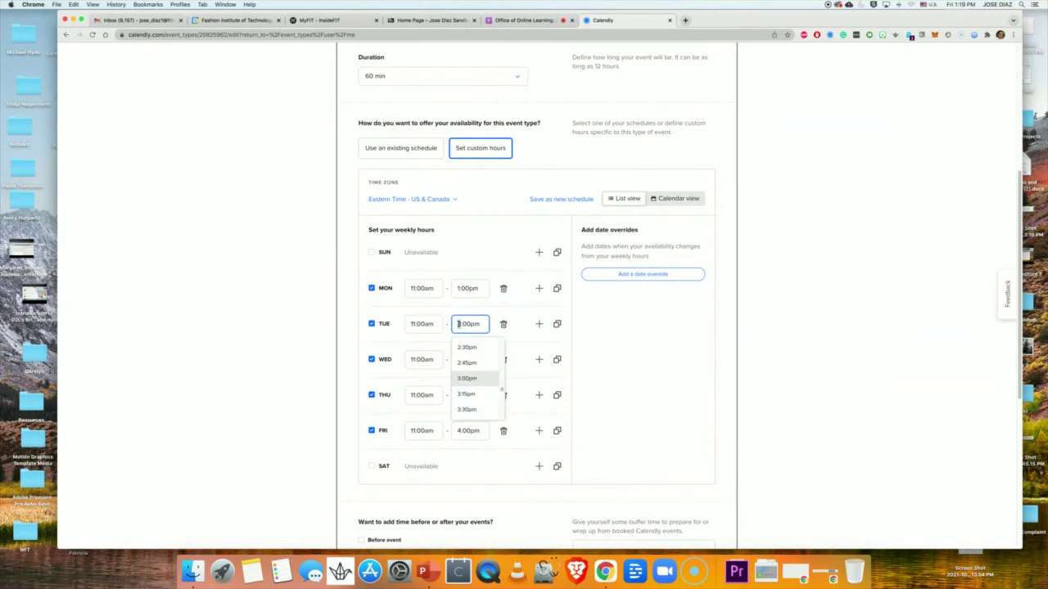
{"action": "type", "text": "4"}
{"action": "left_click", "coordinate": [459, 288]}
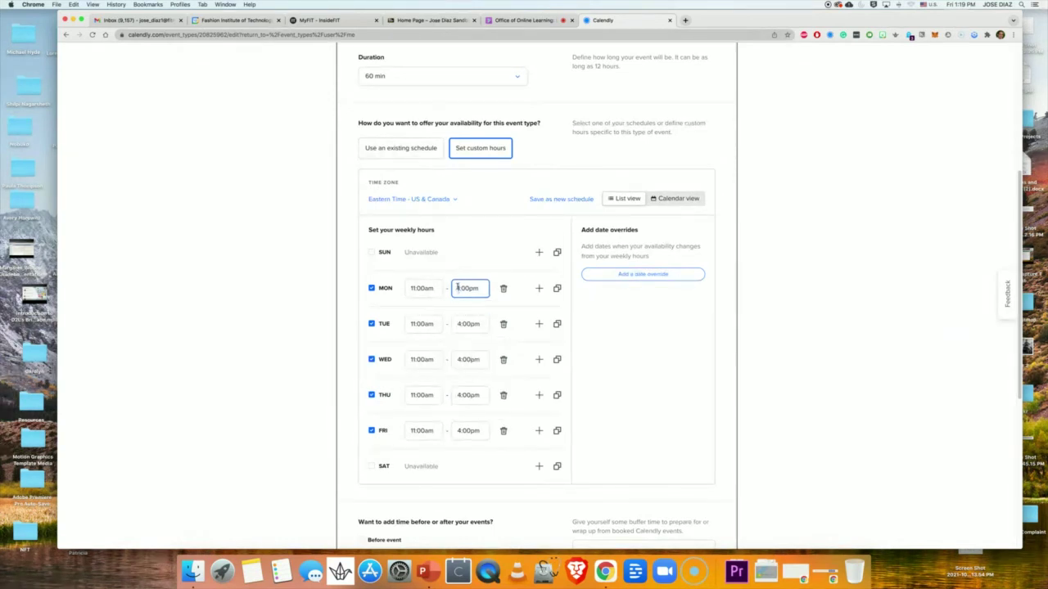
{"action": "left_click", "coordinate": [637, 390]}
Try a 15 min buffer before the event and turn it back off
{"action": "scroll", "coordinate": [480, 303], "scroll_direction": "down", "scroll_amount": 4}
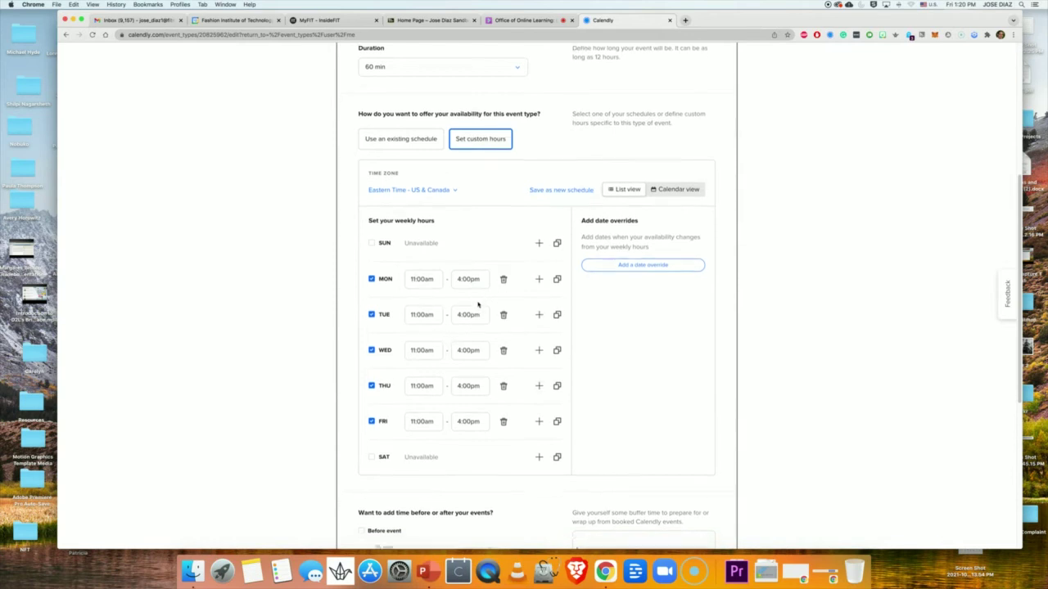
{"action": "scroll", "coordinate": [479, 305], "scroll_direction": "down", "scroll_amount": 1}
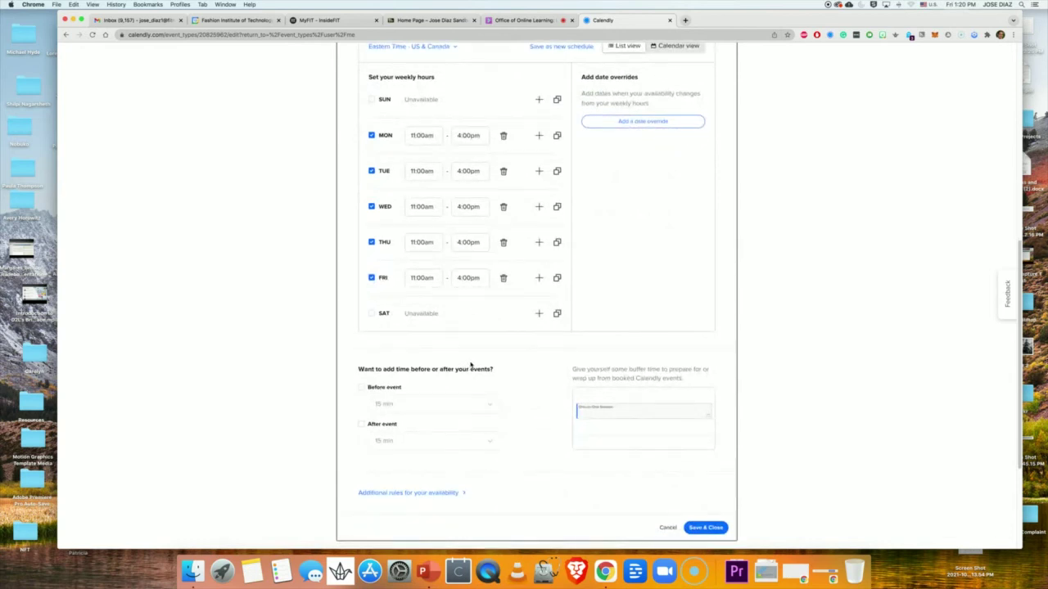
{"action": "scroll", "coordinate": [463, 311], "scroll_direction": "up", "scroll_amount": 1}
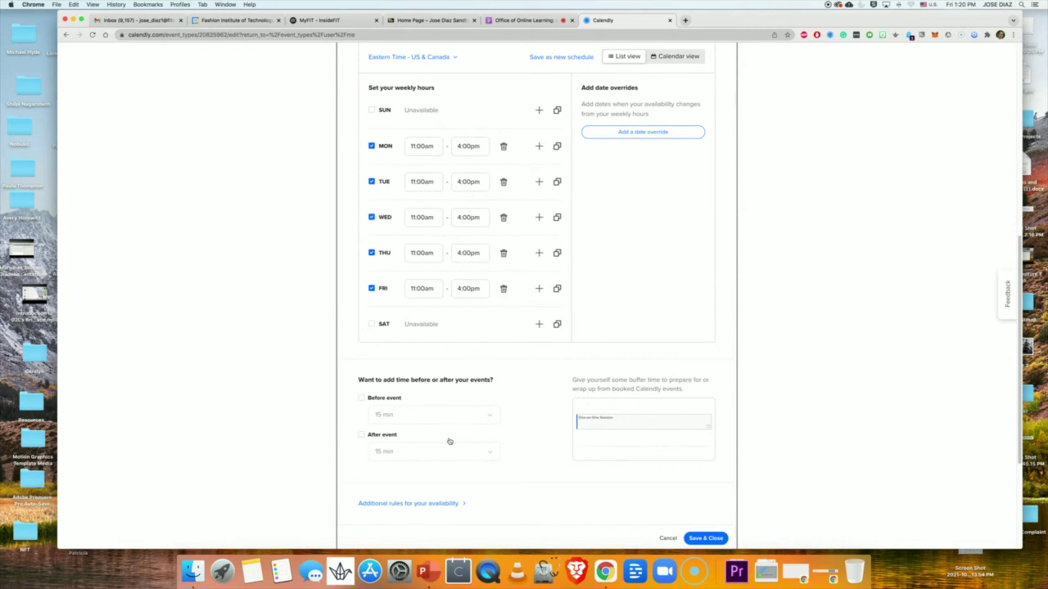
{"action": "left_click", "coordinate": [362, 399]}
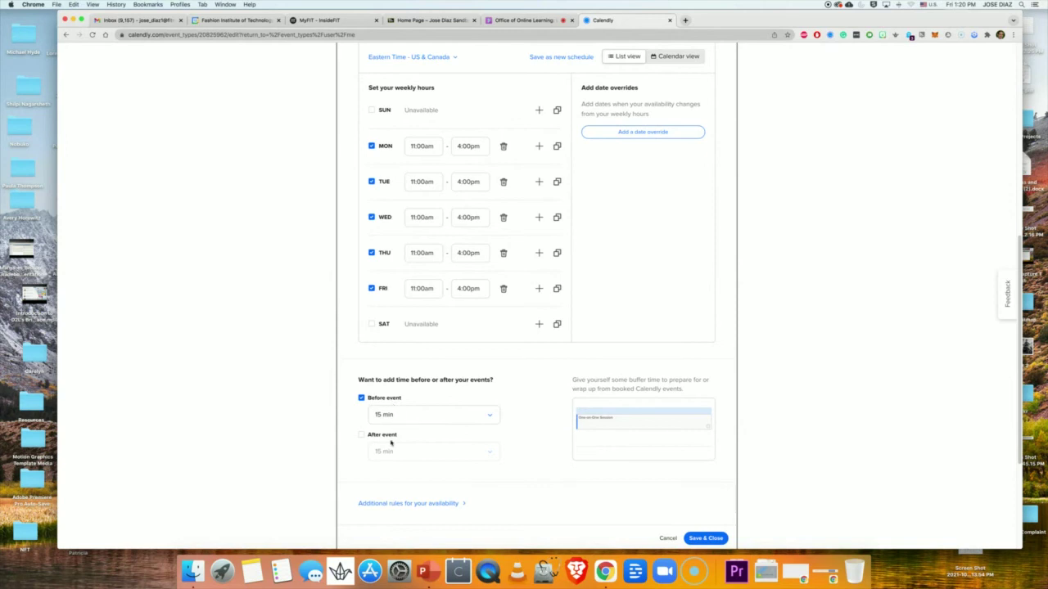
{"action": "left_click", "coordinate": [361, 398]}
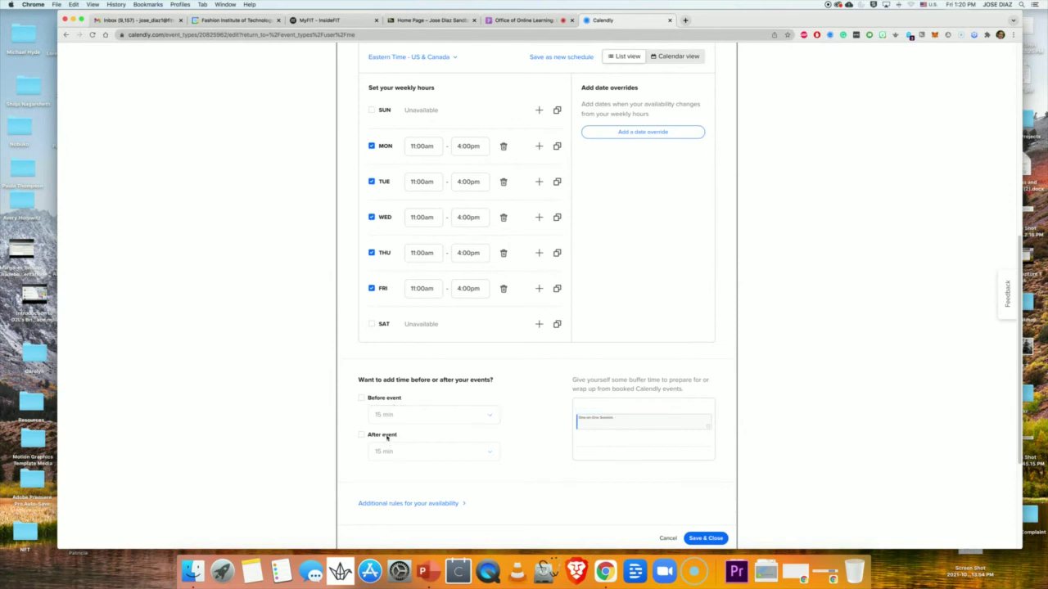
Review the availability settings from the weekly hours to the buffer times, and save and close them
{"action": "scroll", "coordinate": [426, 435], "scroll_direction": "down", "scroll_amount": 1}
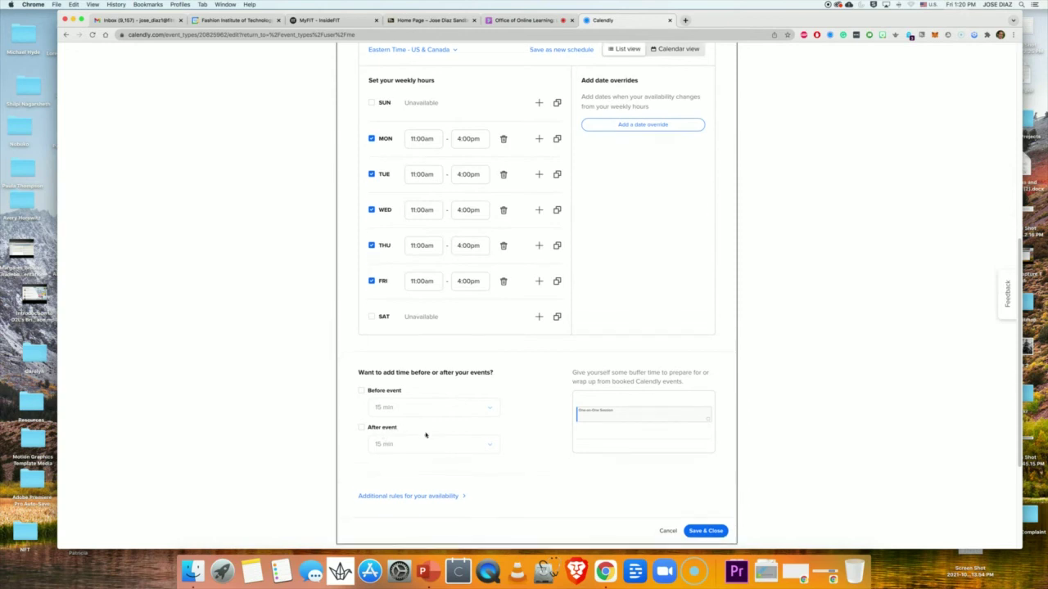
{"action": "scroll", "coordinate": [412, 228], "scroll_direction": "up", "scroll_amount": 3}
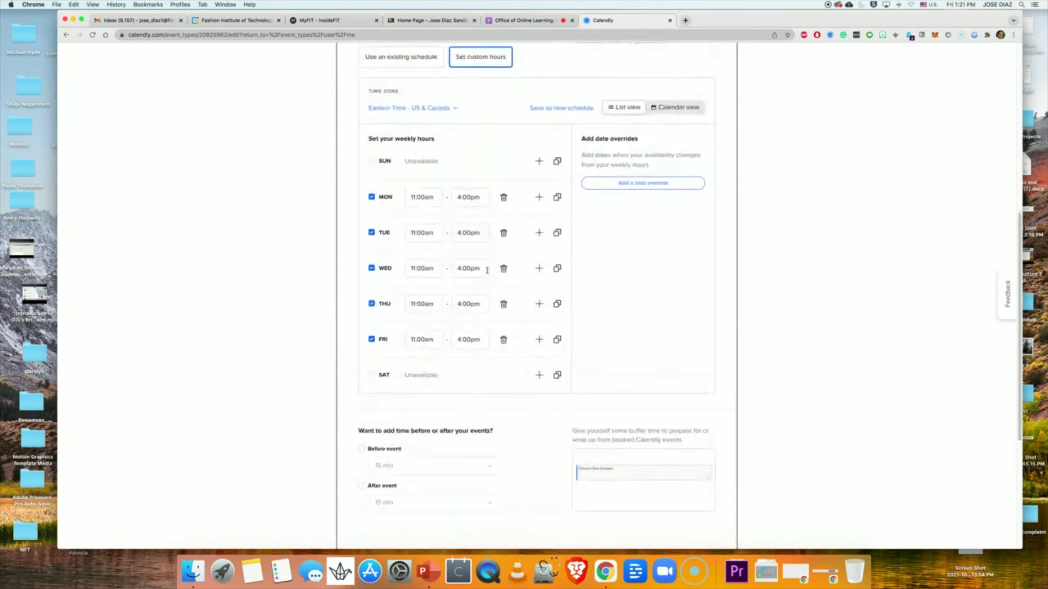
{"action": "scroll", "coordinate": [534, 254], "scroll_direction": "up", "scroll_amount": 5}
{"action": "scroll", "coordinate": [505, 300], "scroll_direction": "down", "scroll_amount": 10}
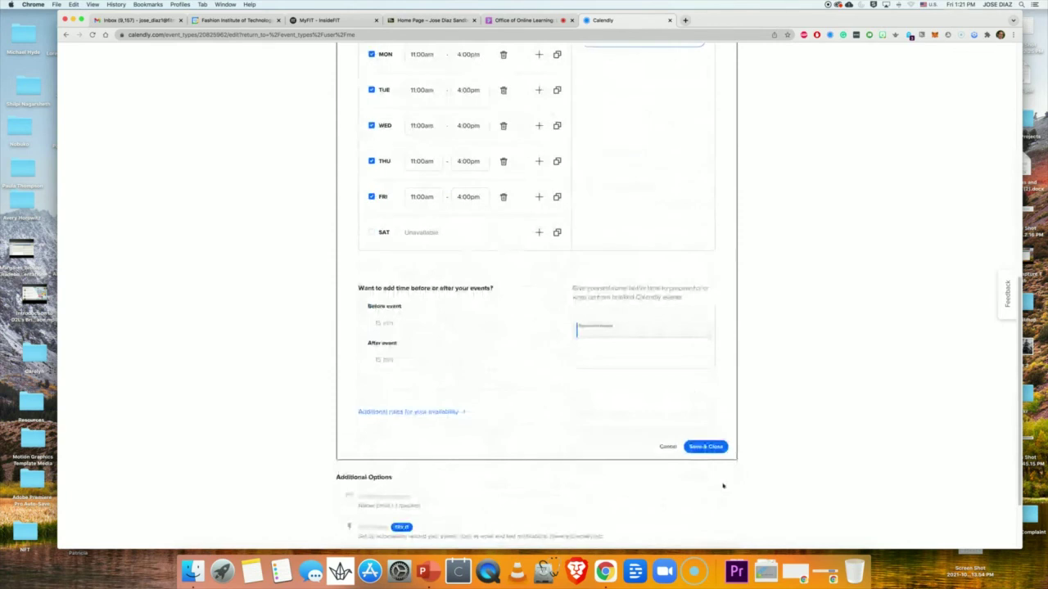
{"action": "left_click", "coordinate": [705, 448]}
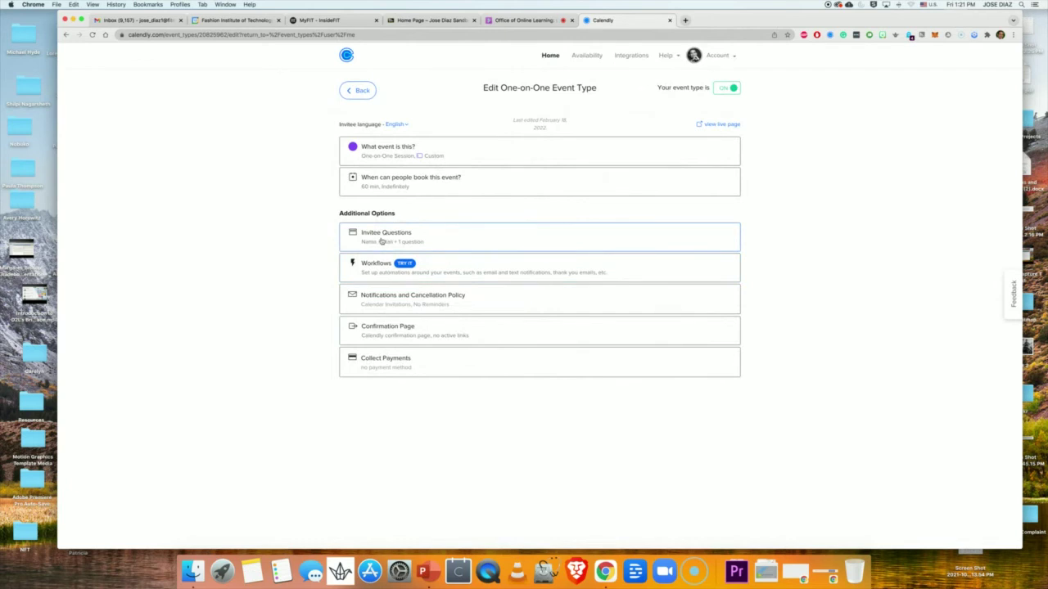
Open the event's Invitee Questions and examine the name, email and meeting preparation fields
{"action": "left_click", "coordinate": [392, 239]}
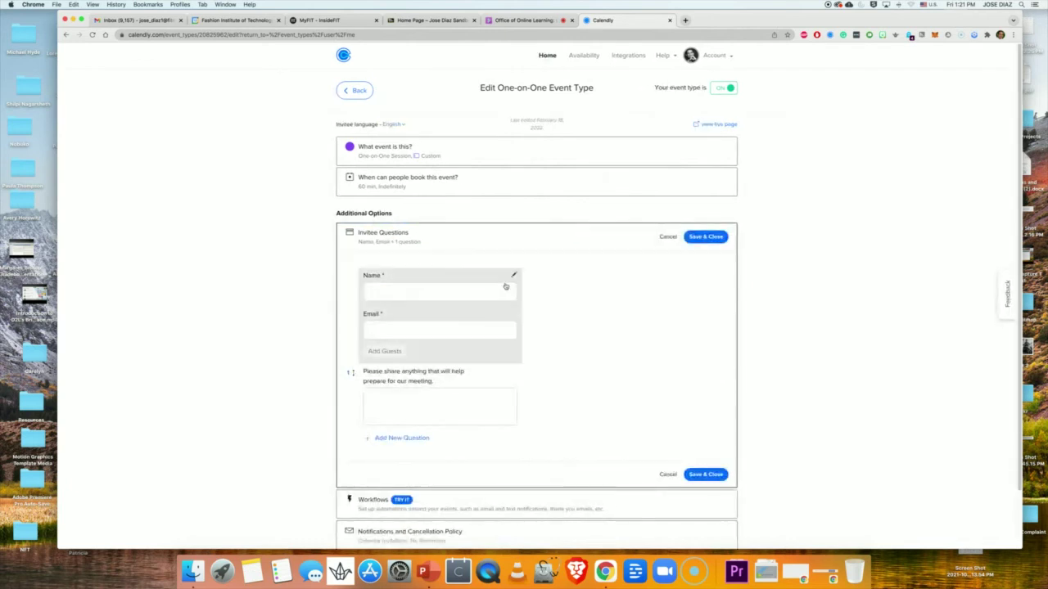
{"action": "scroll", "coordinate": [557, 329], "scroll_direction": "down", "scroll_amount": 1}
{"action": "scroll", "coordinate": [557, 329], "scroll_direction": "down", "scroll_amount": 2}
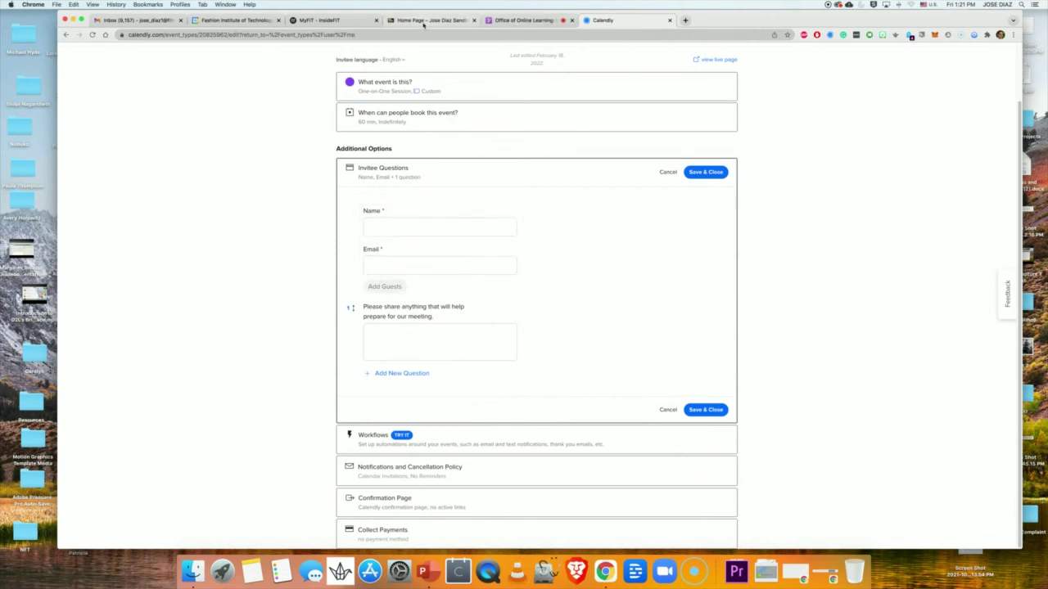
In Blackboard's Virtual Office Hours, preview the booking form for the 11:00am slot on Wednesday, March 16, 2022
{"action": "left_click", "coordinate": [411, 19]}
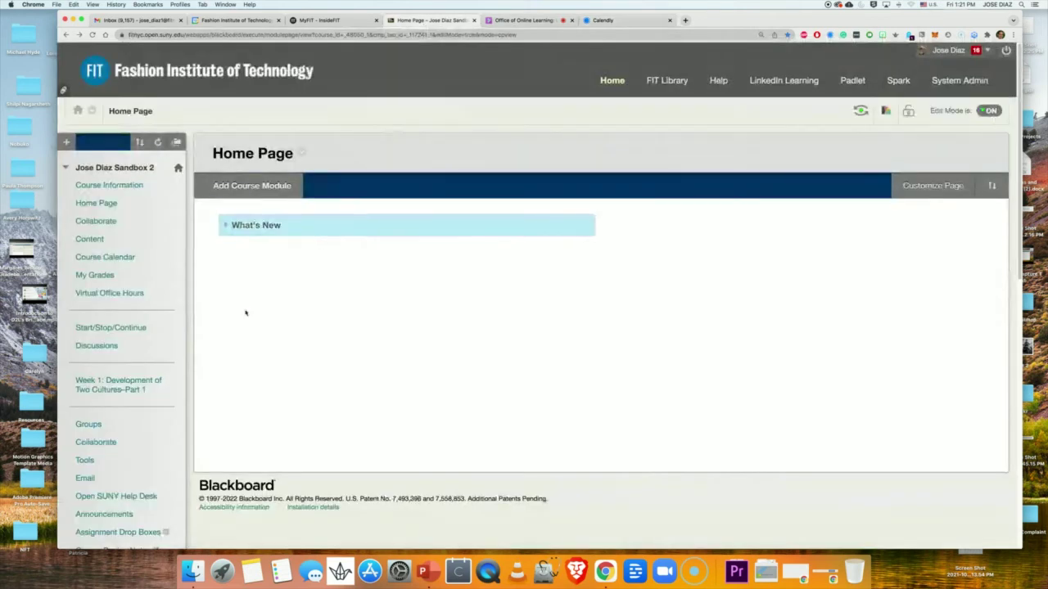
{"action": "left_click", "coordinate": [100, 299]}
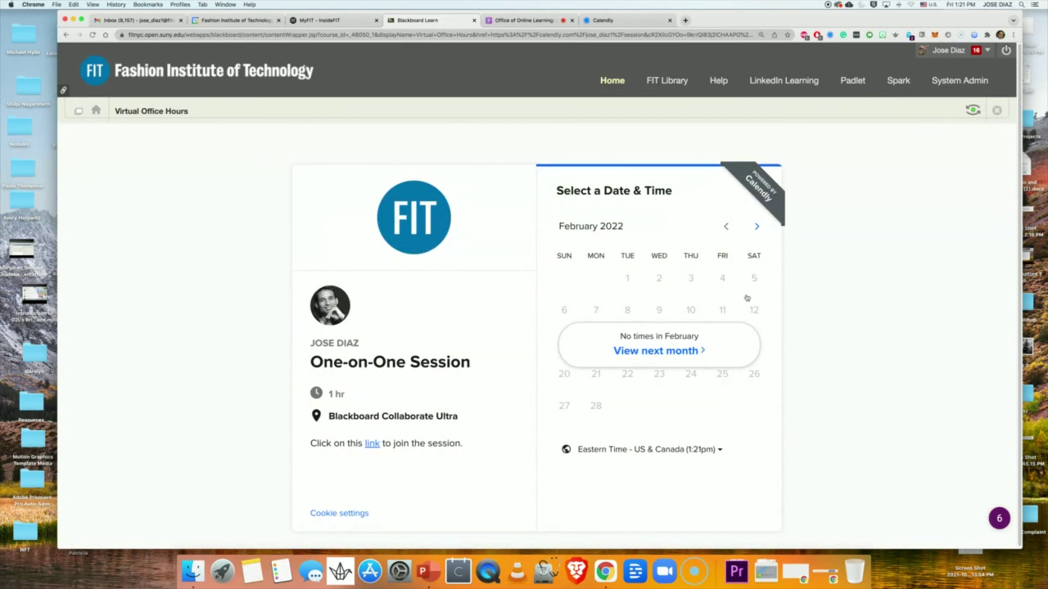
{"action": "left_click", "coordinate": [756, 226]}
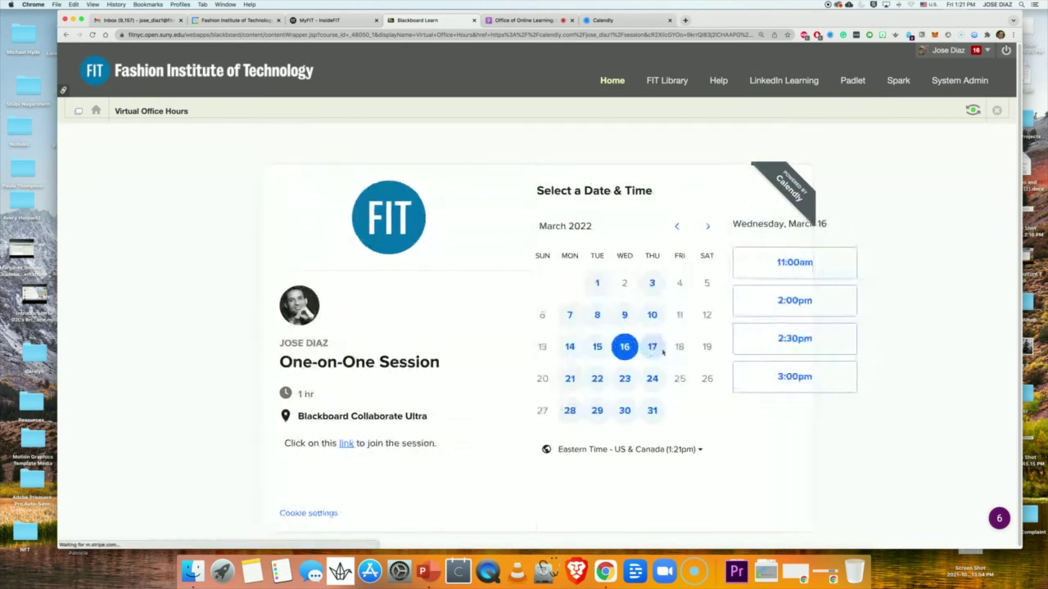
{"action": "left_click", "coordinate": [809, 262]}
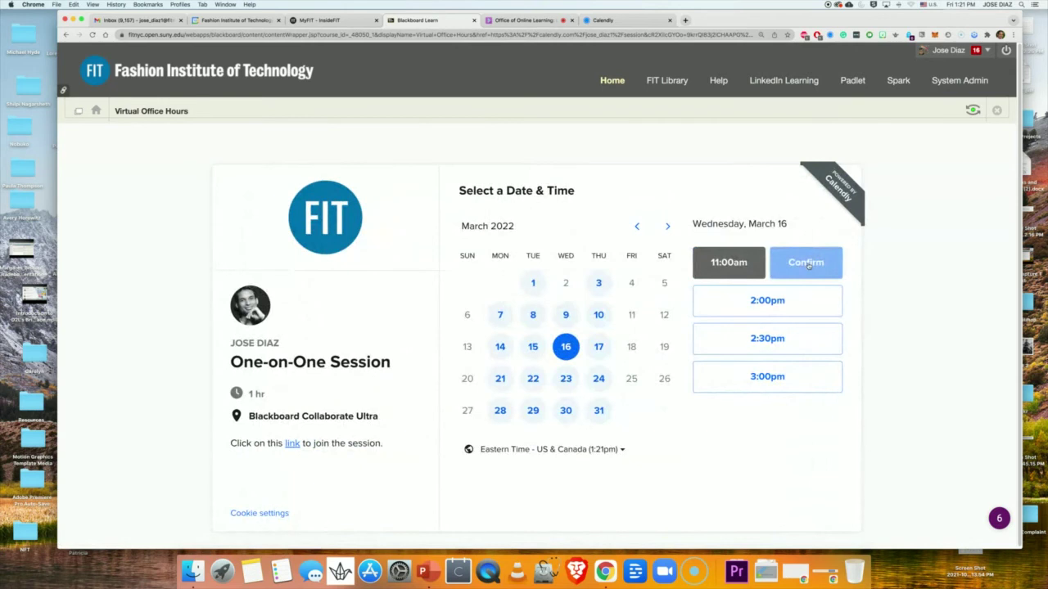
{"action": "left_click", "coordinate": [807, 263]}
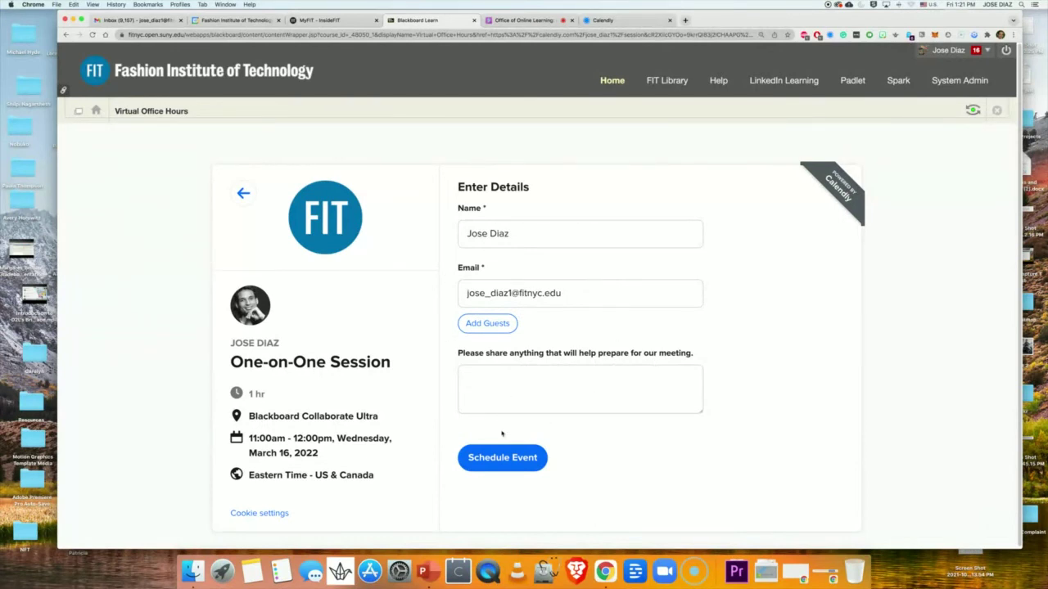
Back in Calendly, examine the answer types available for a new invitee question and discard the question
{"action": "left_click", "coordinate": [610, 20]}
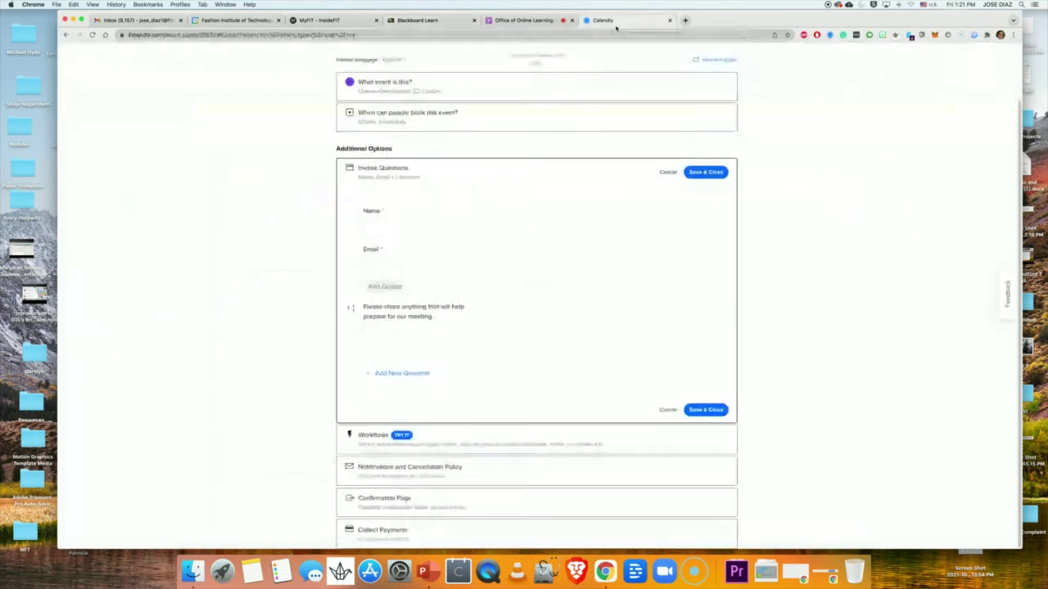
{"action": "left_click", "coordinate": [401, 373]}
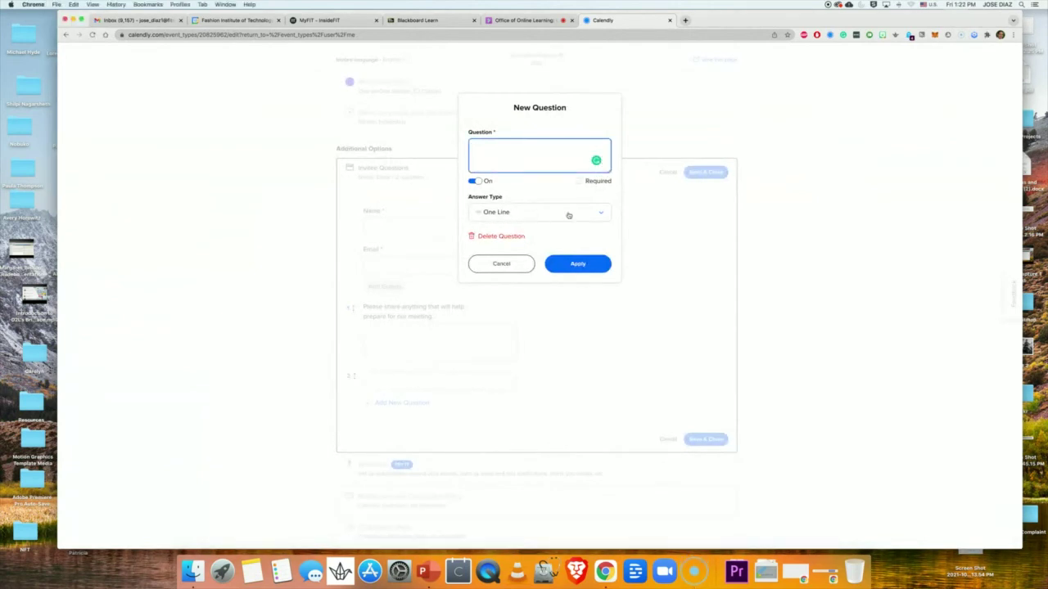
{"action": "left_click", "coordinate": [601, 212]}
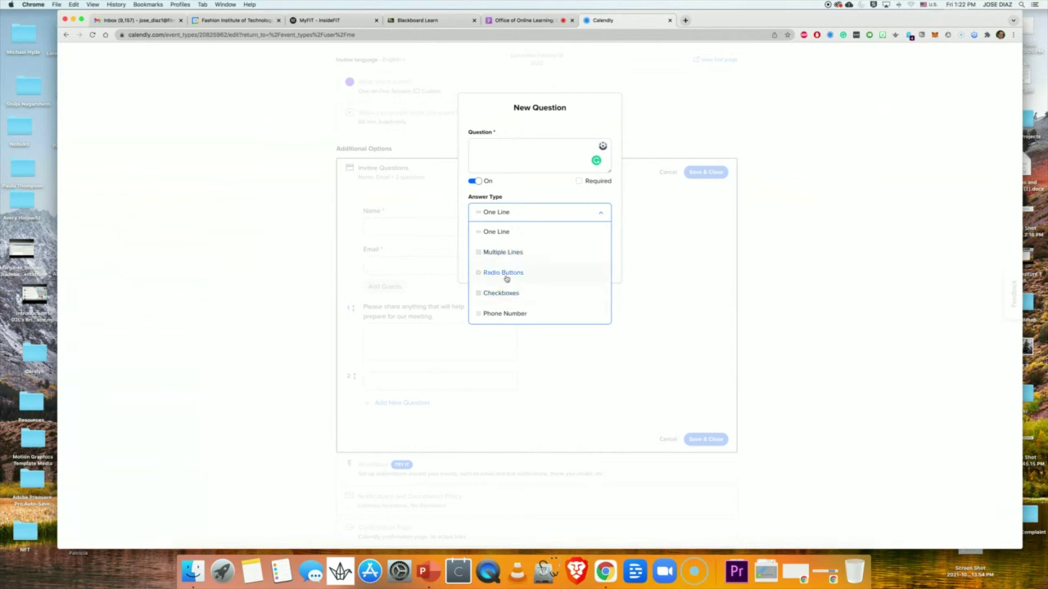
{"action": "left_click", "coordinate": [668, 302]}
{"action": "left_click", "coordinate": [506, 265]}
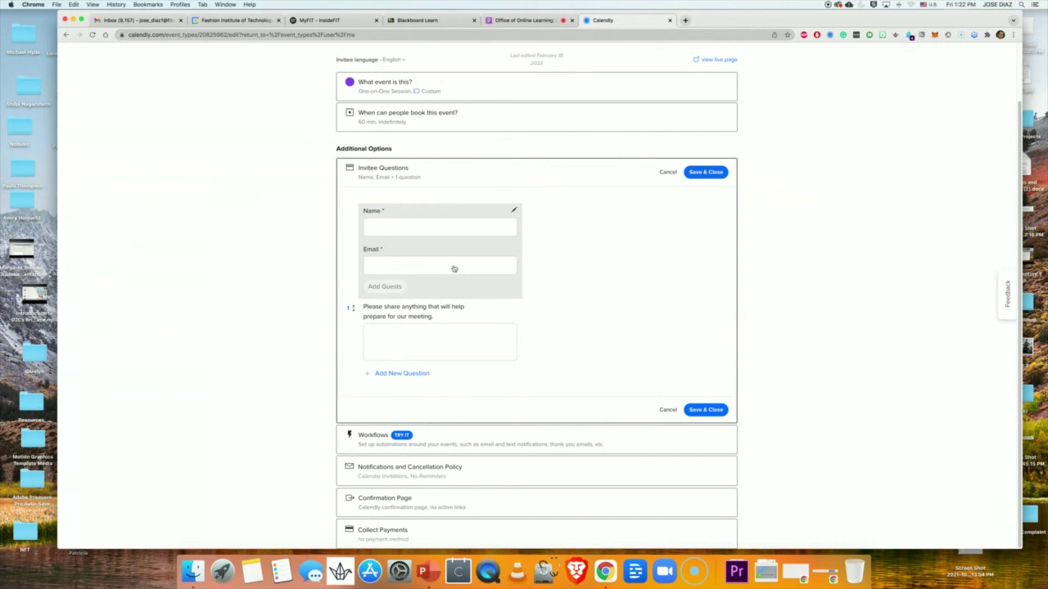
Save and close the Invitee Questions, and open the Workflows option to examine its example automations
{"action": "left_click", "coordinate": [707, 410]}
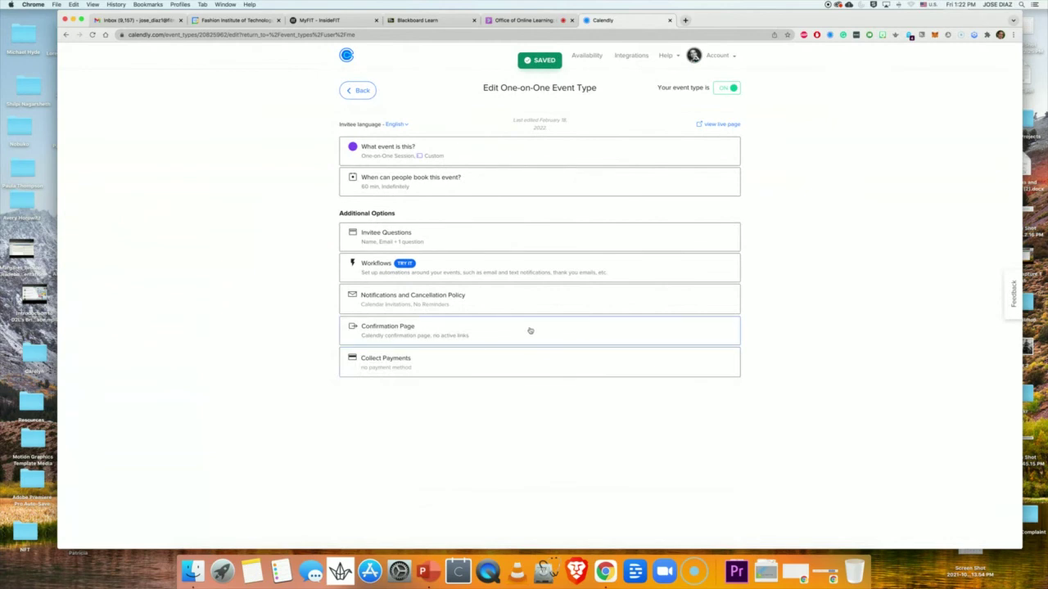
{"action": "left_click", "coordinate": [381, 274]}
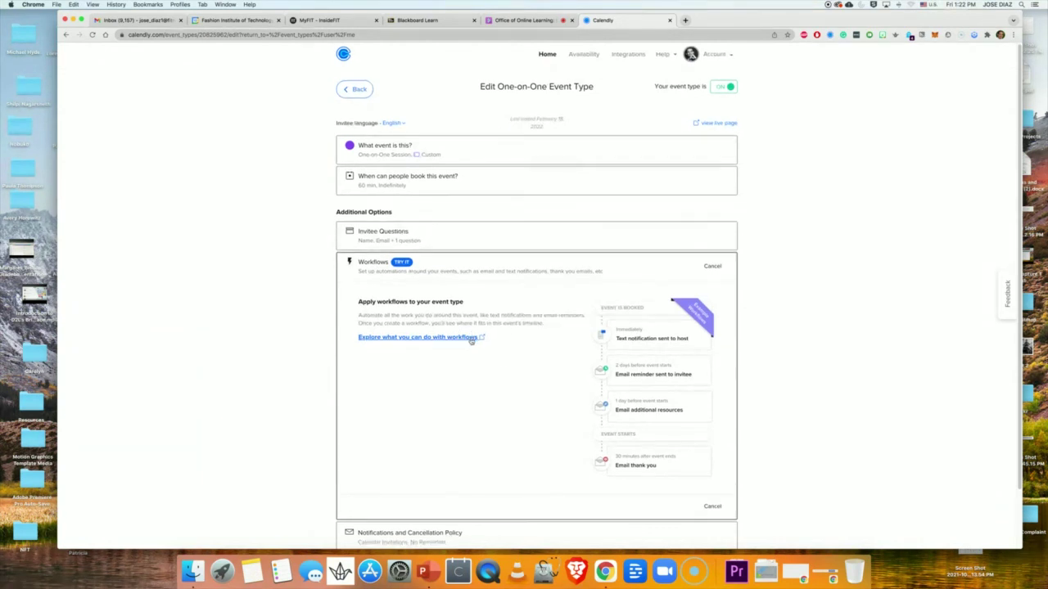
{"action": "scroll", "coordinate": [470, 339], "scroll_direction": "down", "scroll_amount": 1}
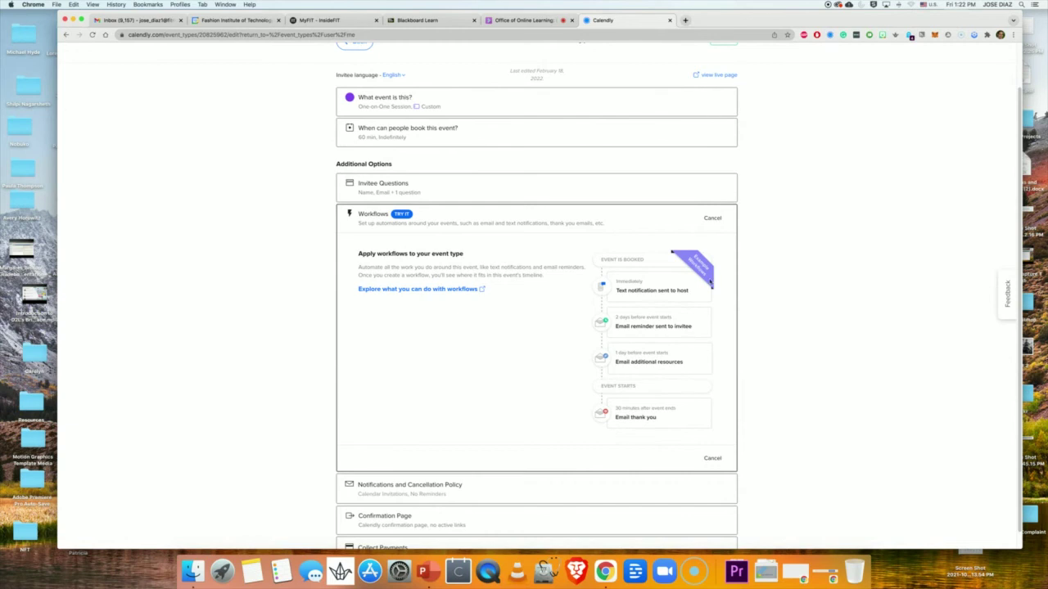
Close the Workflows option, examine the calendar invitations, reminders and follow-up options in Notifications and Cancellation Policy, and save and close it
{"action": "left_click", "coordinate": [712, 218]}
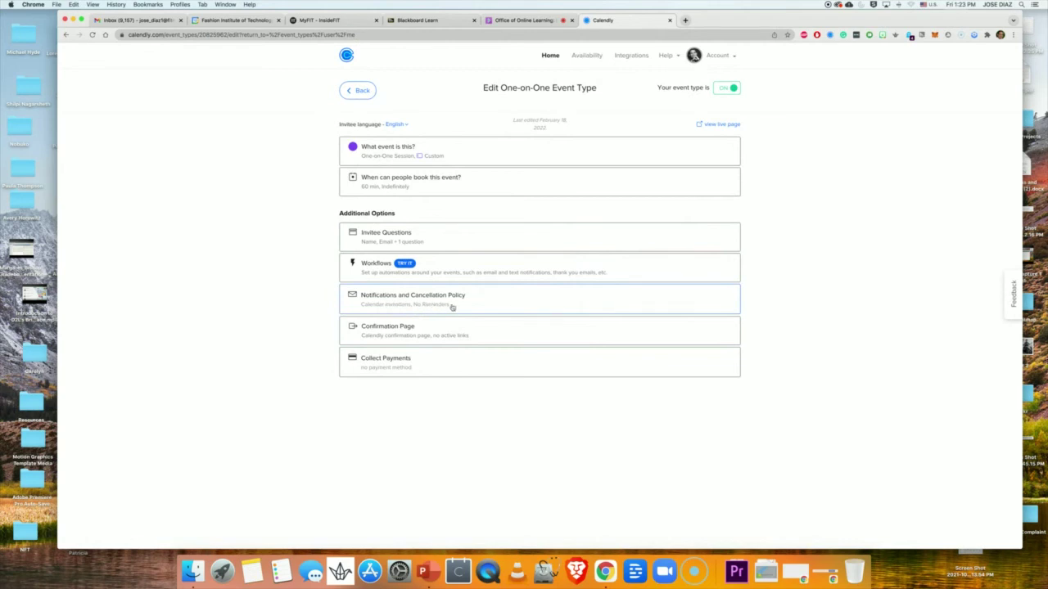
{"action": "left_click", "coordinate": [388, 303]}
{"action": "scroll", "coordinate": [466, 347], "scroll_direction": "down", "scroll_amount": 2}
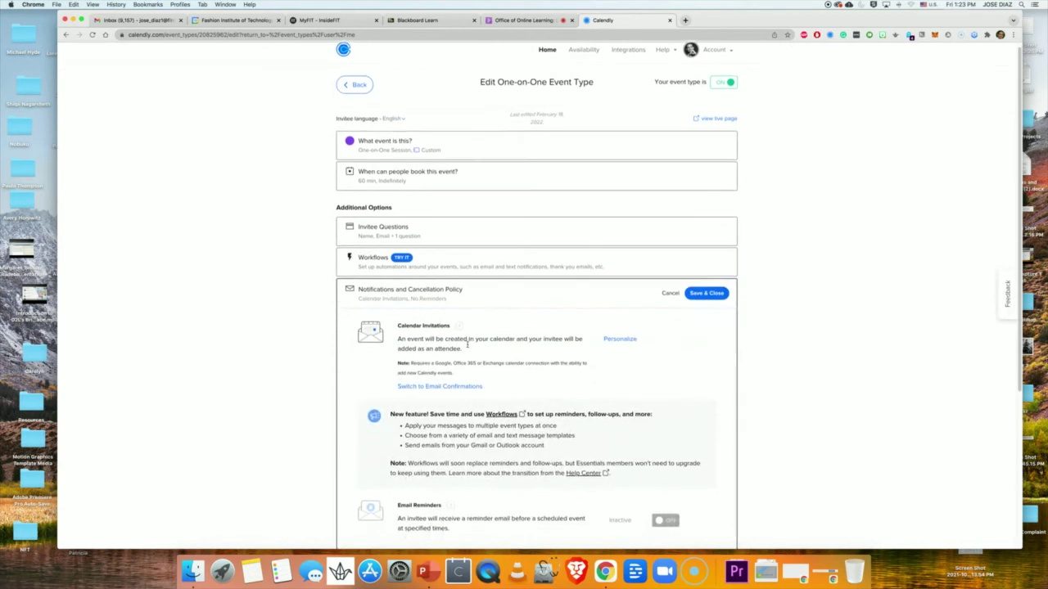
{"action": "scroll", "coordinate": [466, 347], "scroll_direction": "down", "scroll_amount": 2}
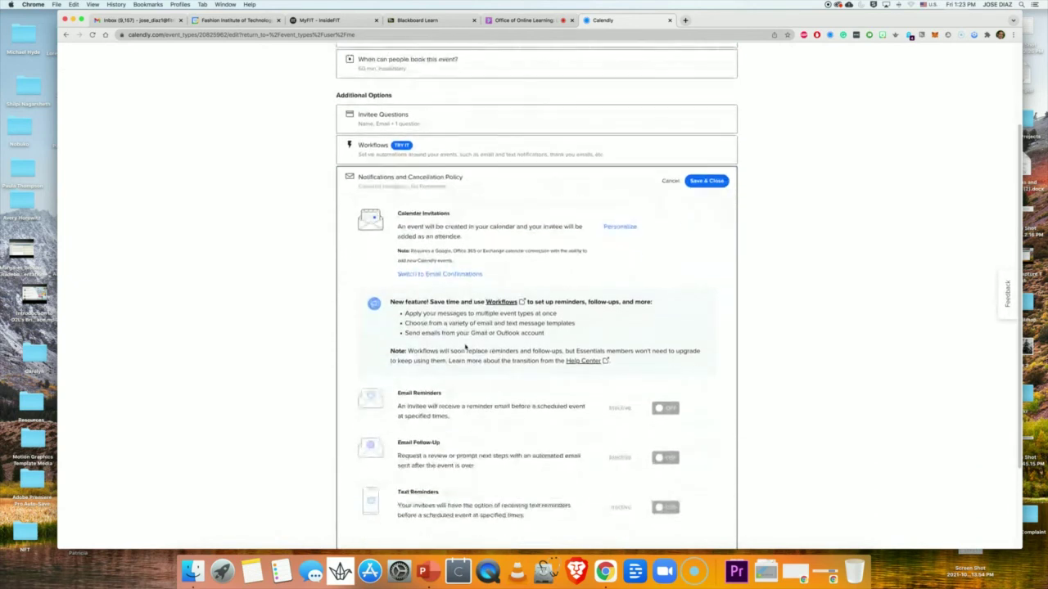
{"action": "scroll", "coordinate": [464, 347], "scroll_direction": "down", "scroll_amount": 3}
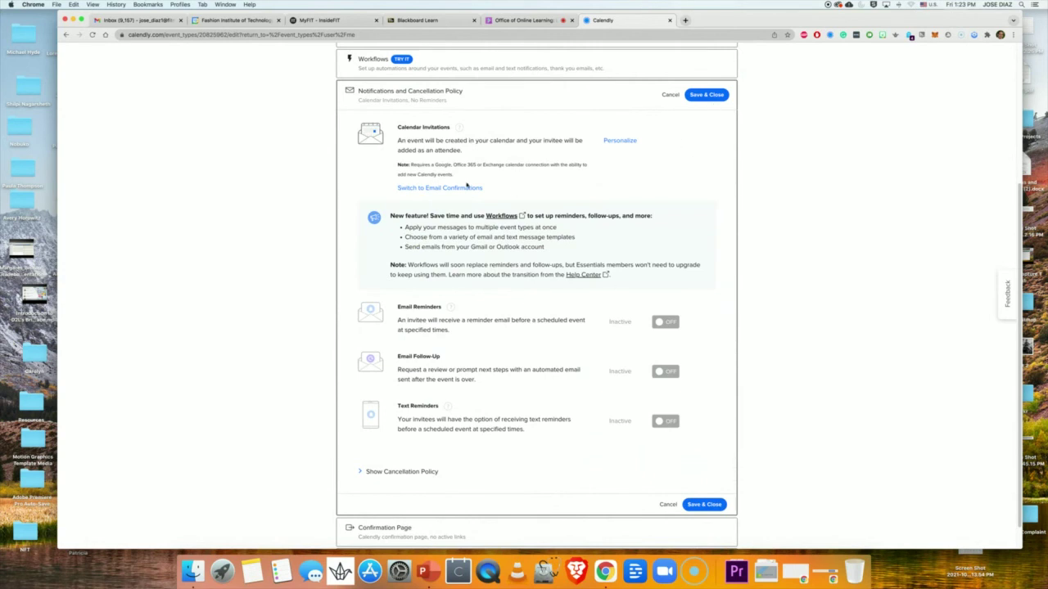
{"action": "left_click", "coordinate": [707, 95]}
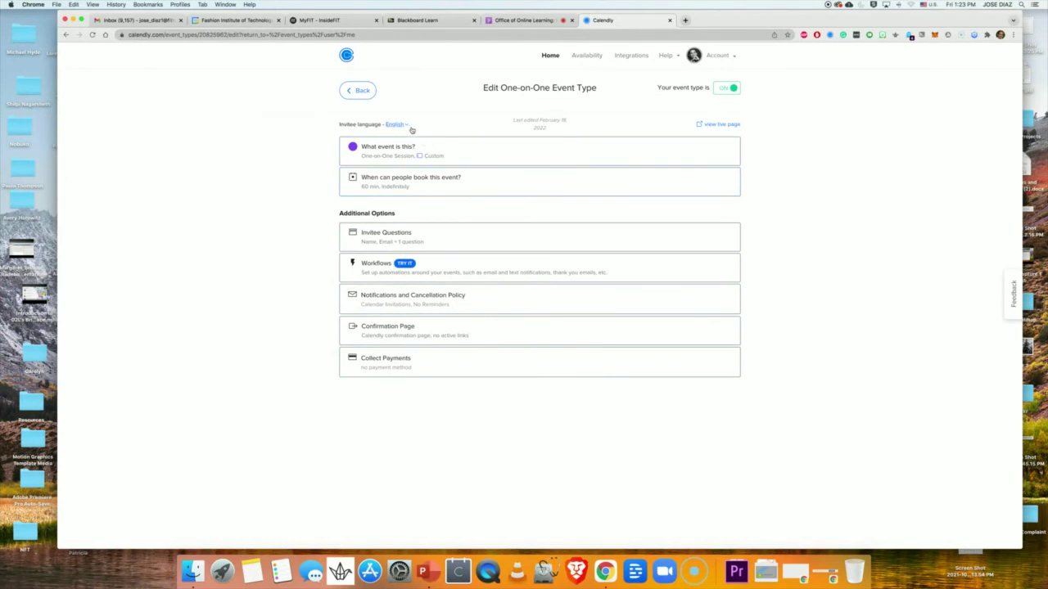
Preview the event's live booking page, and examine the welcome message in the Account Settings profile
{"action": "left_click", "coordinate": [722, 126]}
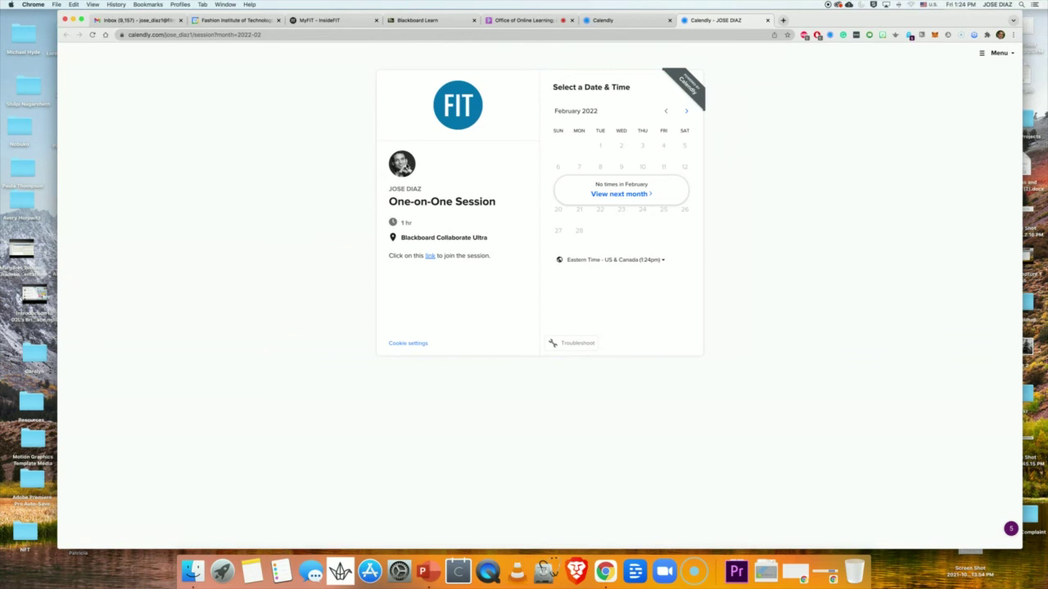
{"action": "left_click", "coordinate": [646, 24]}
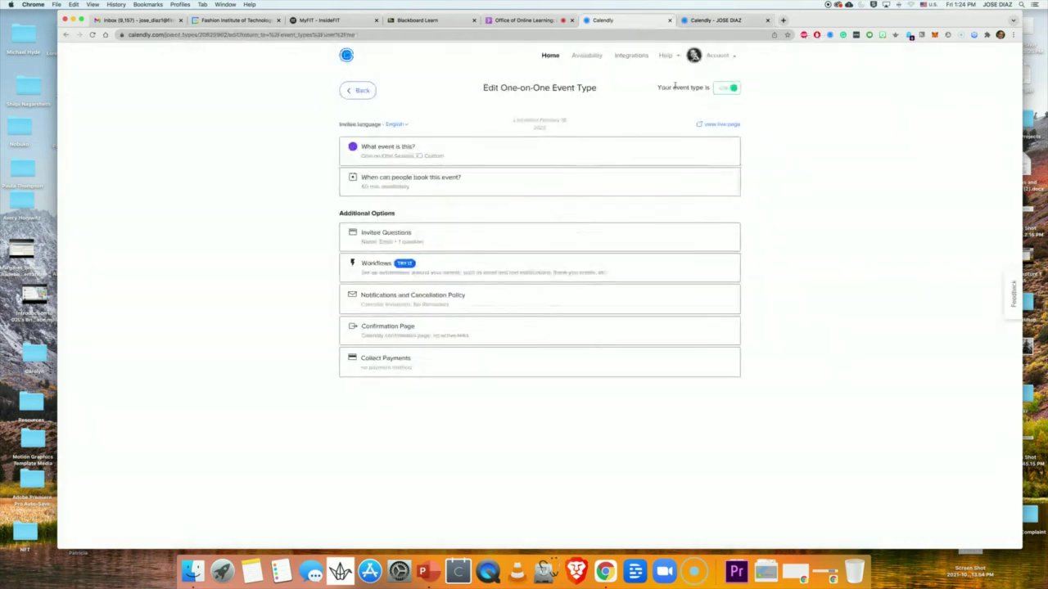
{"action": "left_click", "coordinate": [717, 56]}
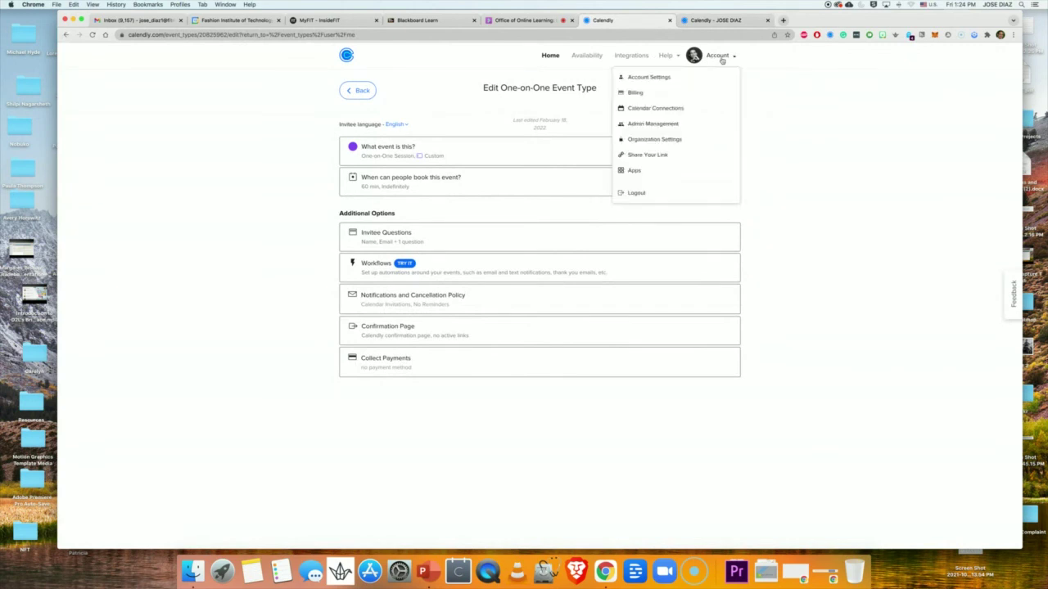
{"action": "left_click", "coordinate": [658, 81]}
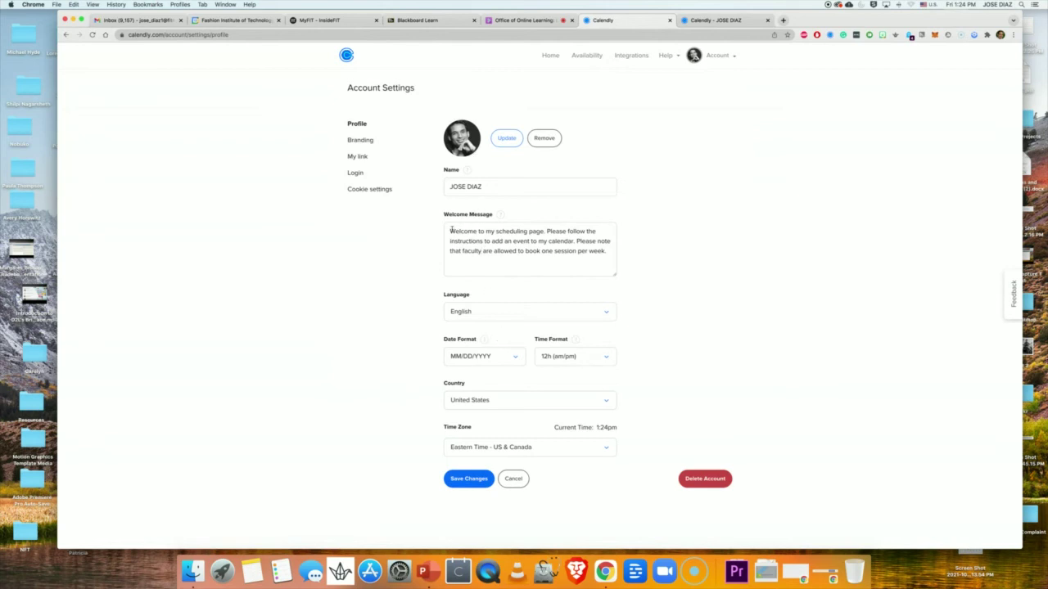
{"action": "left_click_drag", "start_coordinate": [450, 230], "coordinate": [608, 250]}
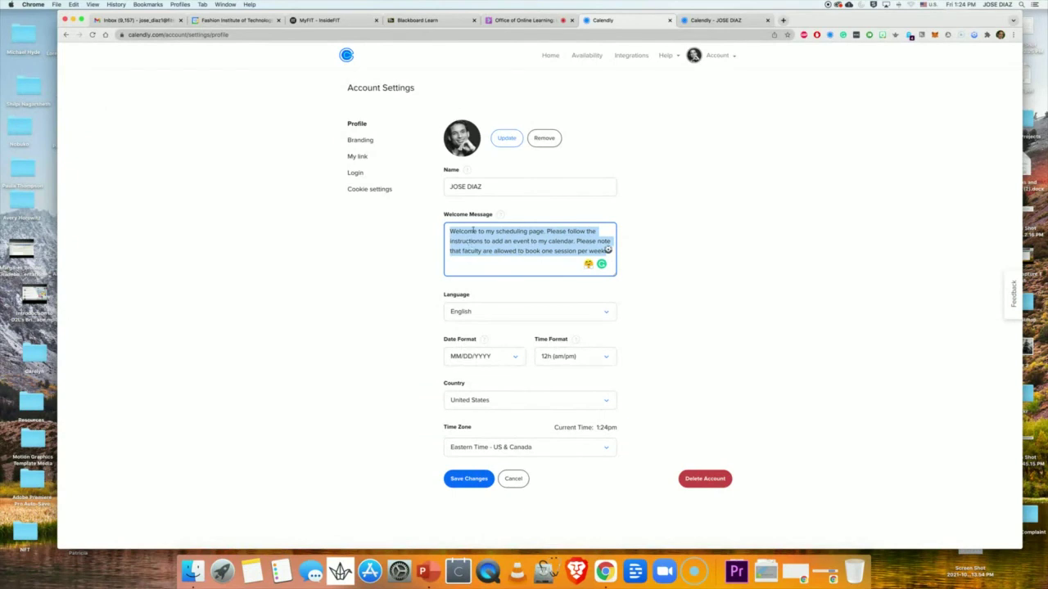
Examine the Branding logo, the personal Calendly link and the Login method in the Account Settings
{"action": "left_click", "coordinate": [351, 144]}
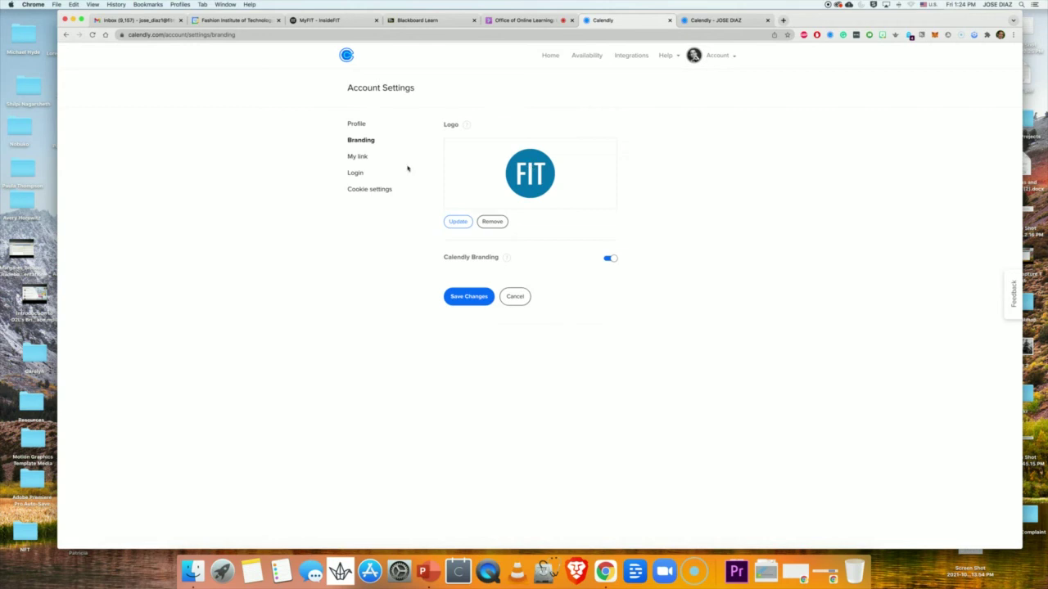
{"action": "left_click", "coordinate": [356, 160]}
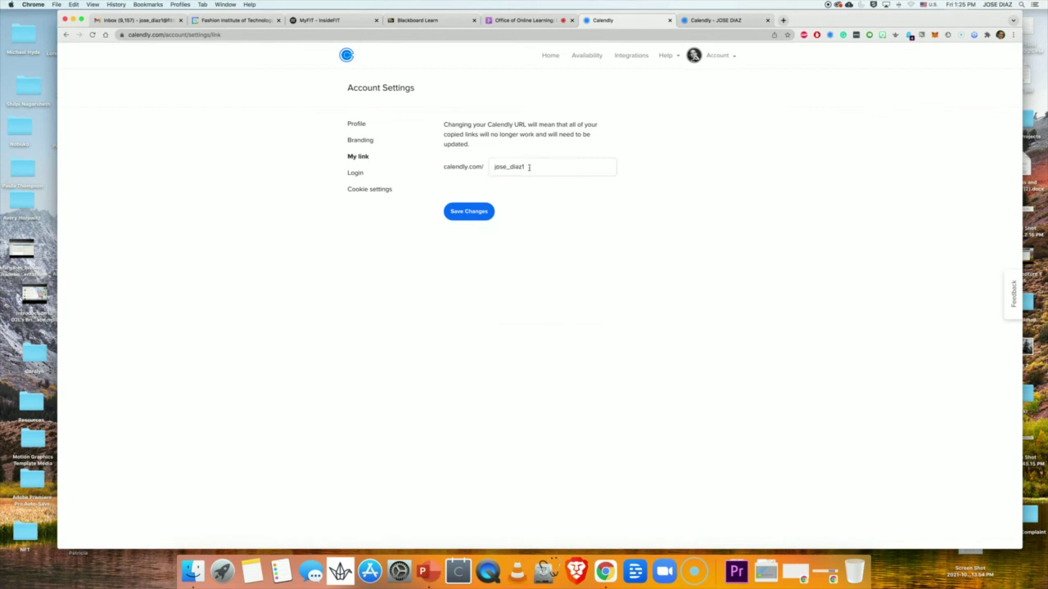
{"action": "left_click_drag", "start_coordinate": [527, 168], "coordinate": [490, 167]}
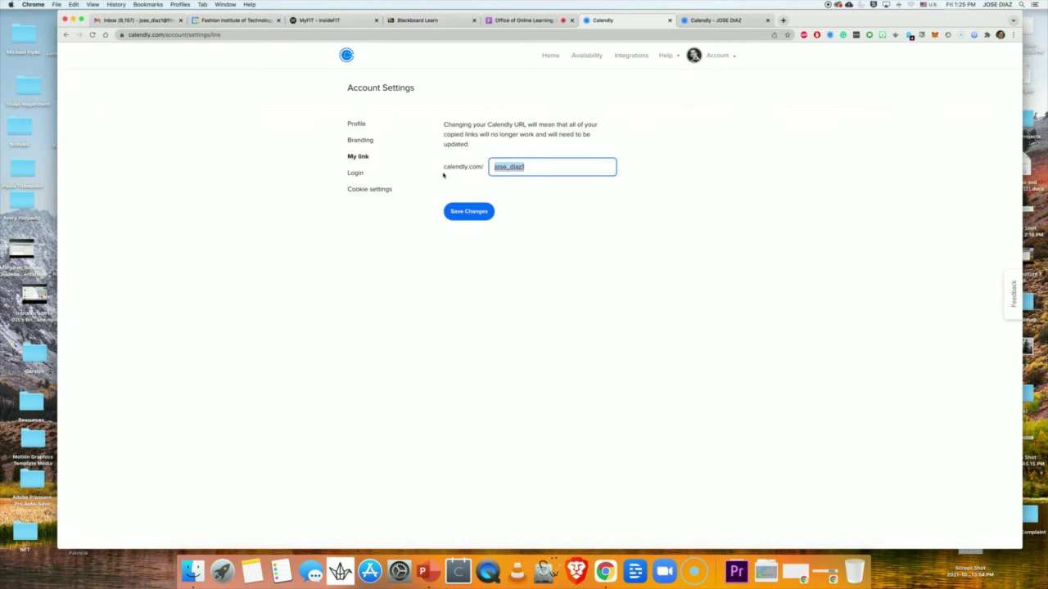
{"action": "left_click", "coordinate": [351, 174]}
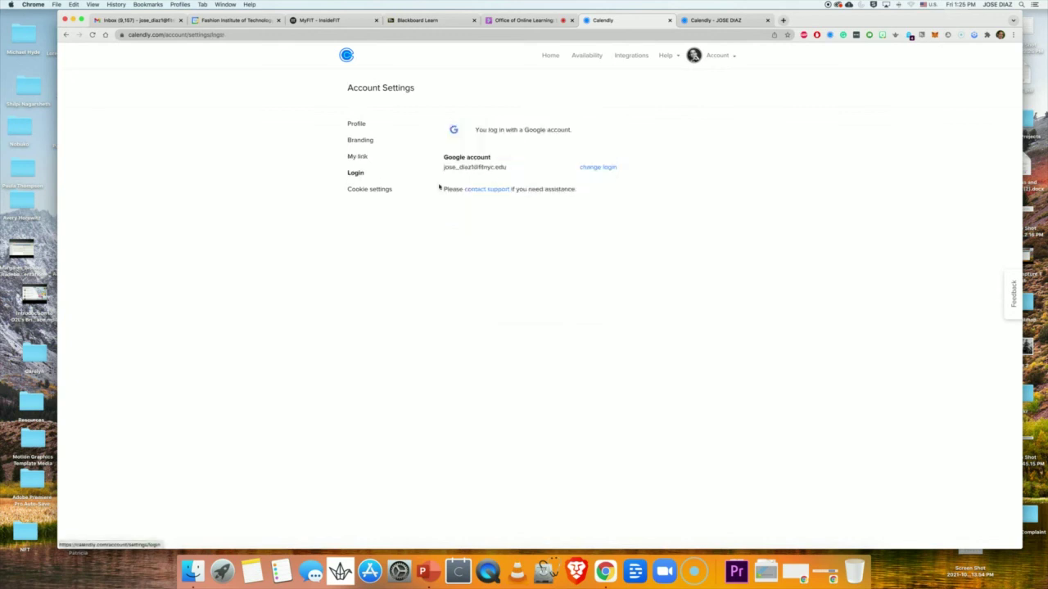